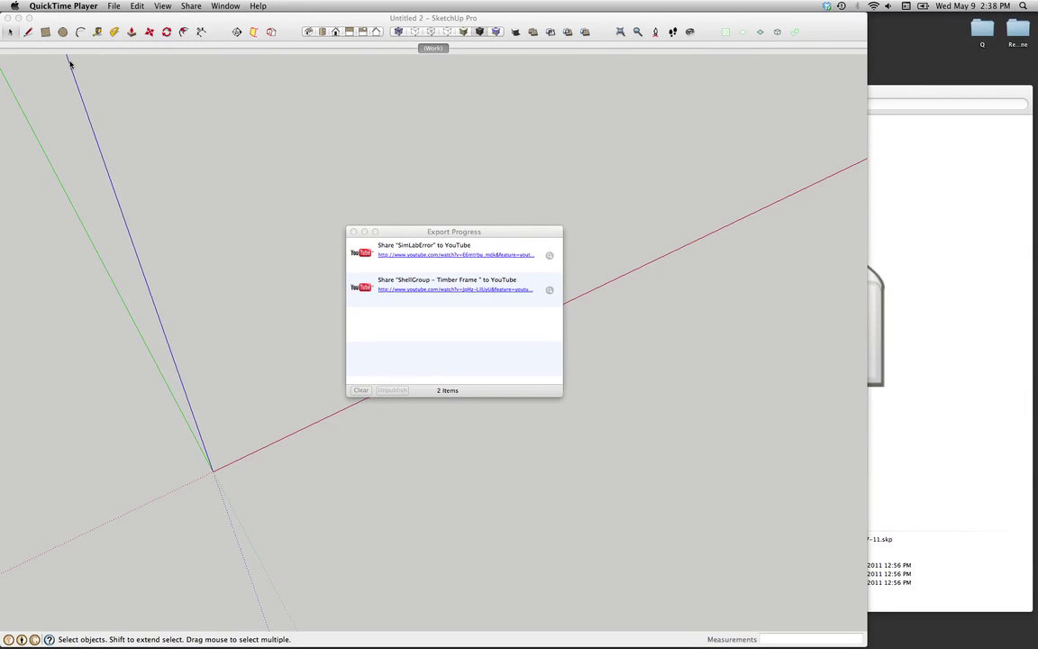
- Close the Export Progress window to reveal the empty untitled model
click(354, 232)
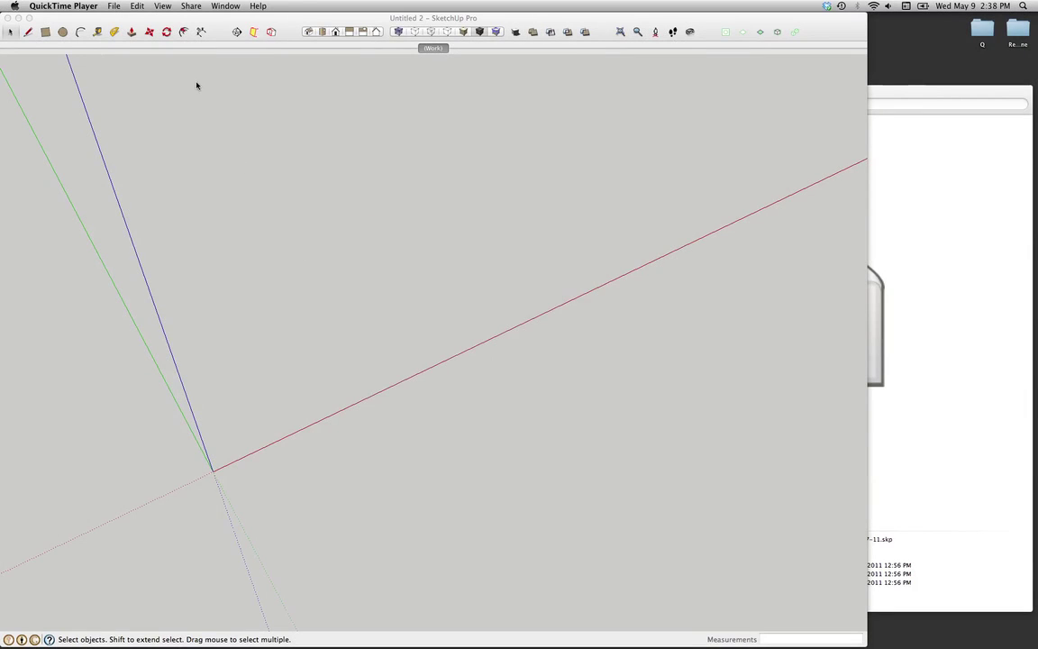
- Draw an 18 by 24 foot floor rectangle starting at the origin
click(45, 37)
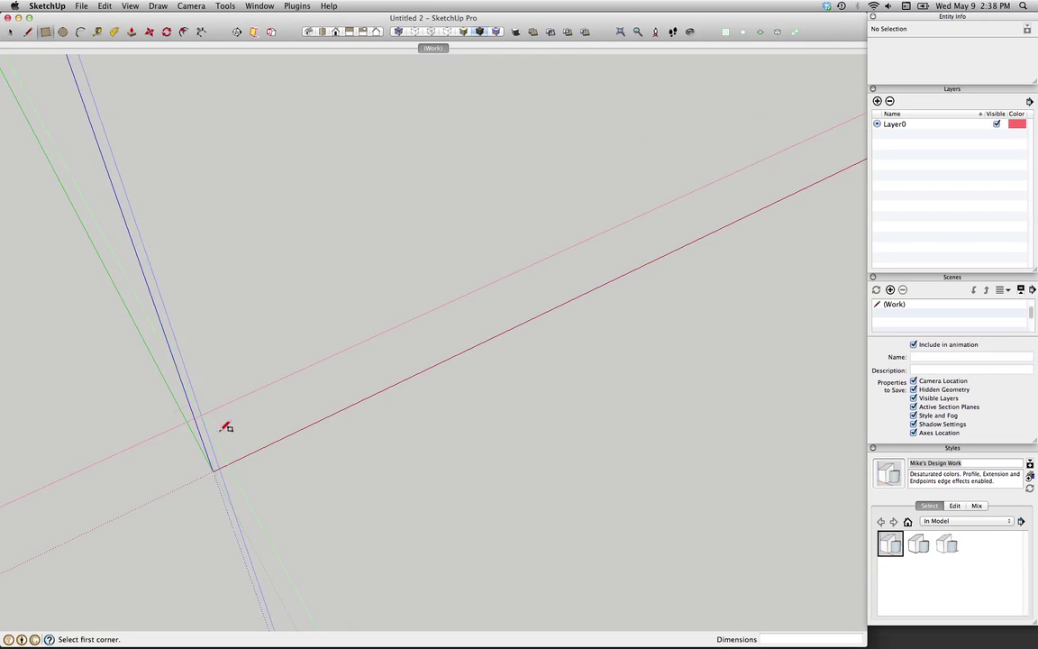
click(221, 469)
mouse_move(748, 424)
middle_down()
mouse_move(610, 331)
mouse_move(638, 408)
middle_up()
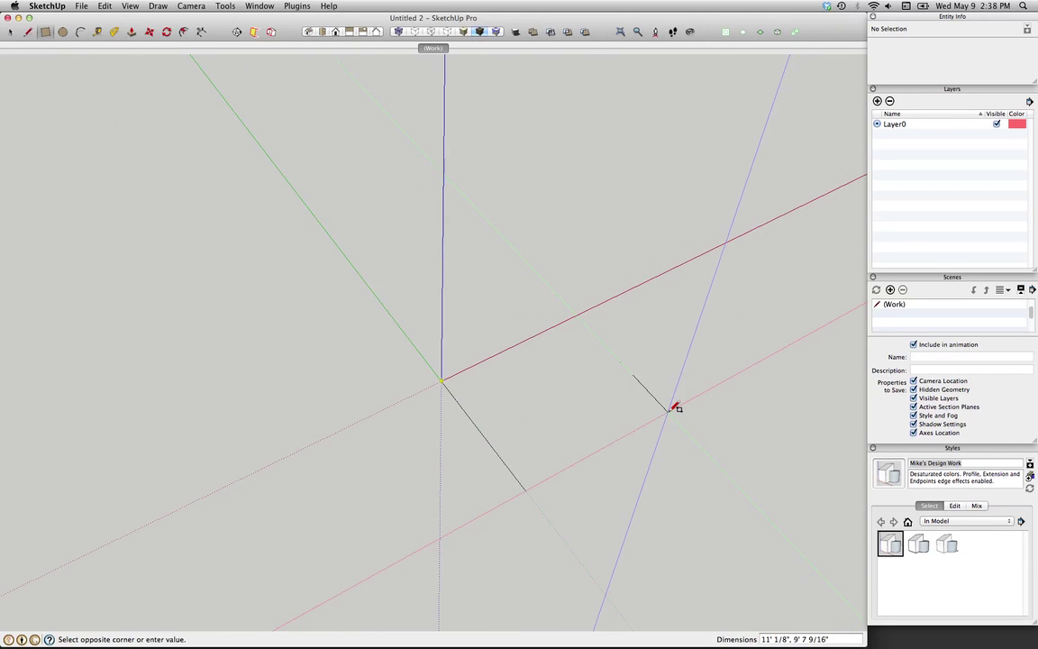
click(674, 407)
text(18',24)
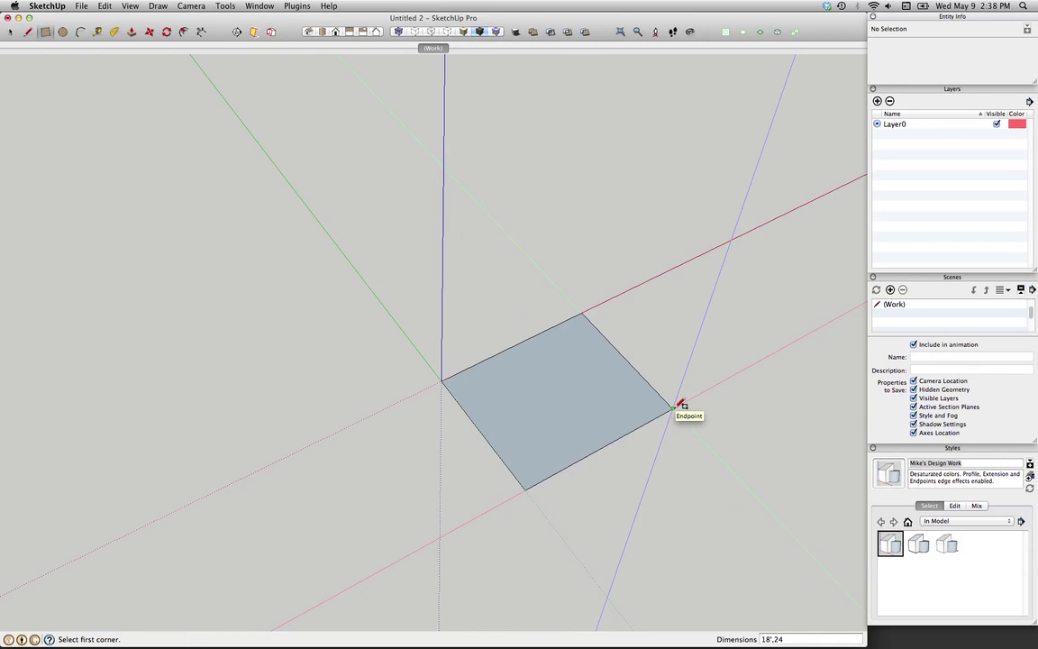
text(')
key(Return)
scroll(681, 406, down, 5)
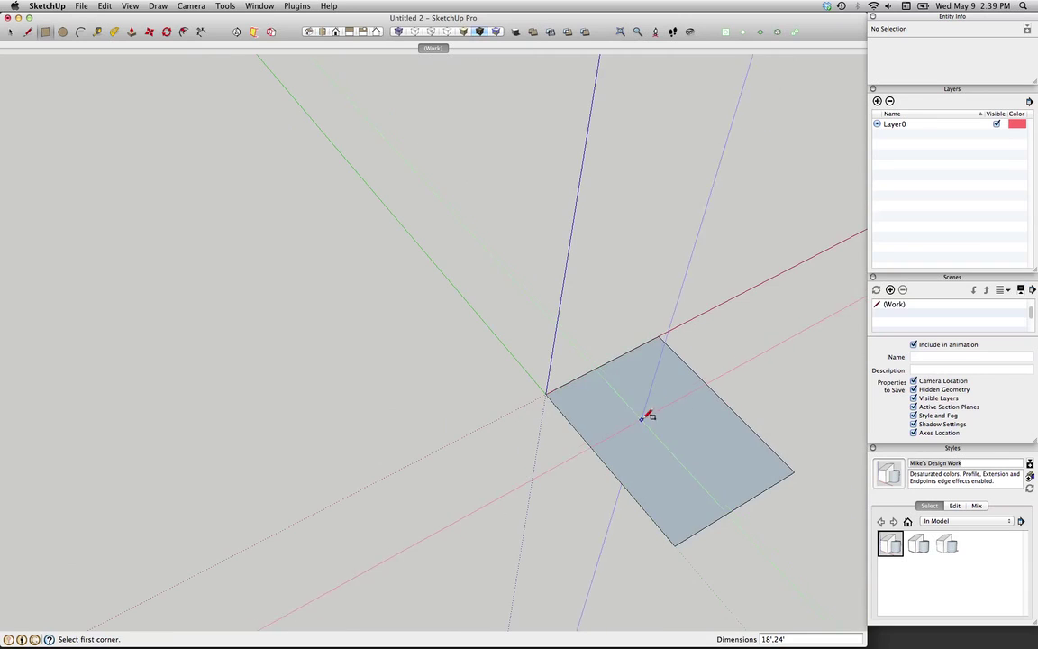
- Pull the floor face up 9 feet into a solid box
key(p)
drag(656, 470, 659, 400)
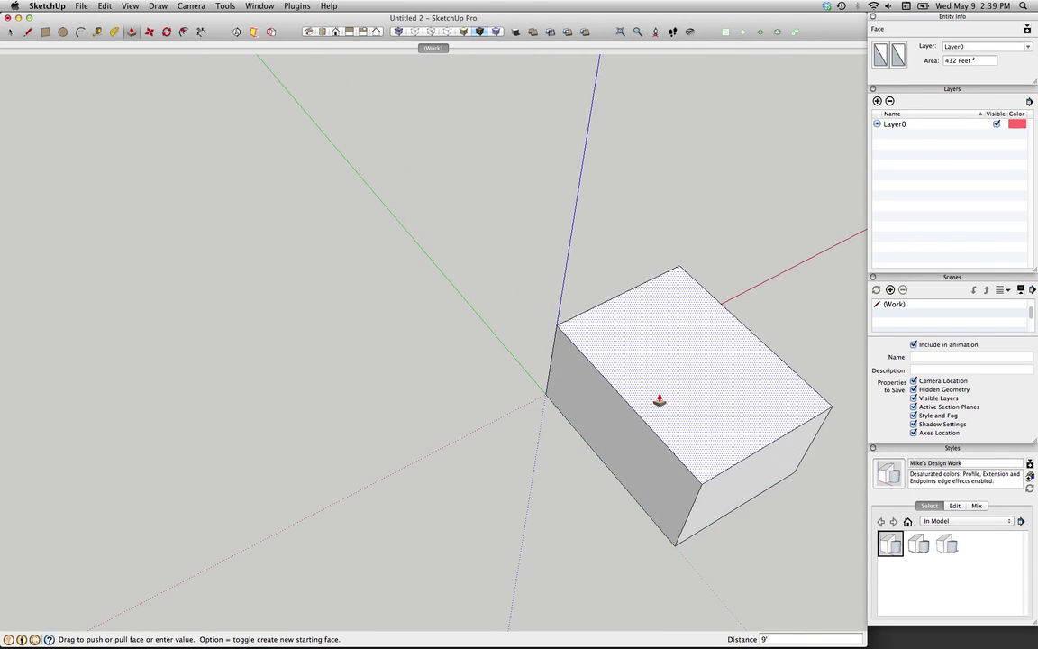
mouse_move(693, 454)
middle_down()
mouse_move(542, 346)
mouse_move(508, 435)
mouse_move(538, 342)
middle_up()
- Draw a centre line across the top and add a 9:12 pitch Protractor guide
key(l)
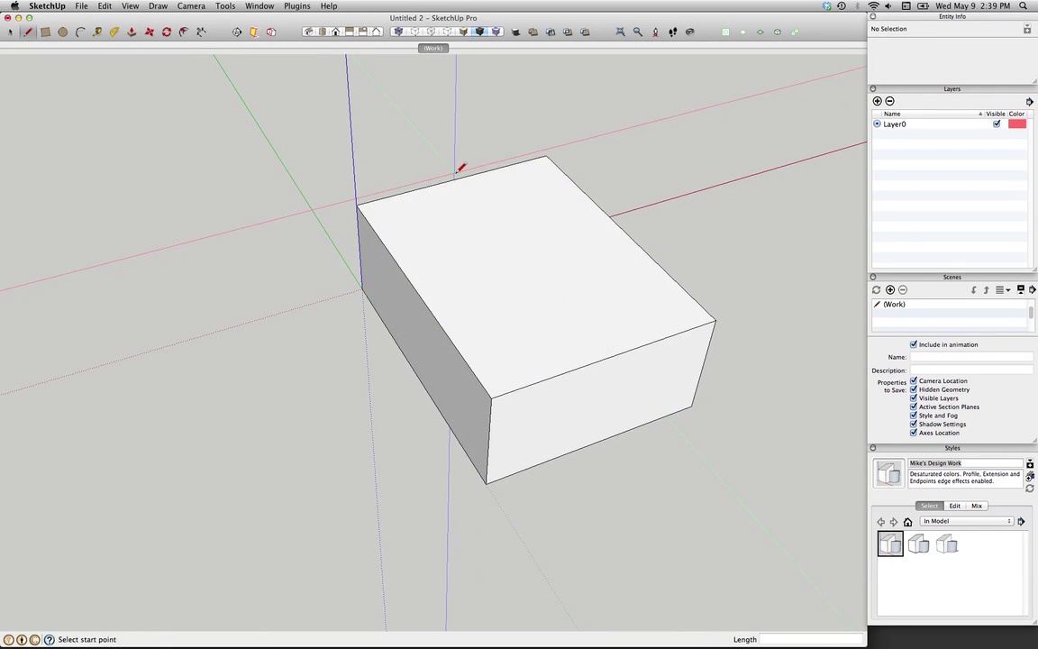
click(455, 179)
click(609, 354)
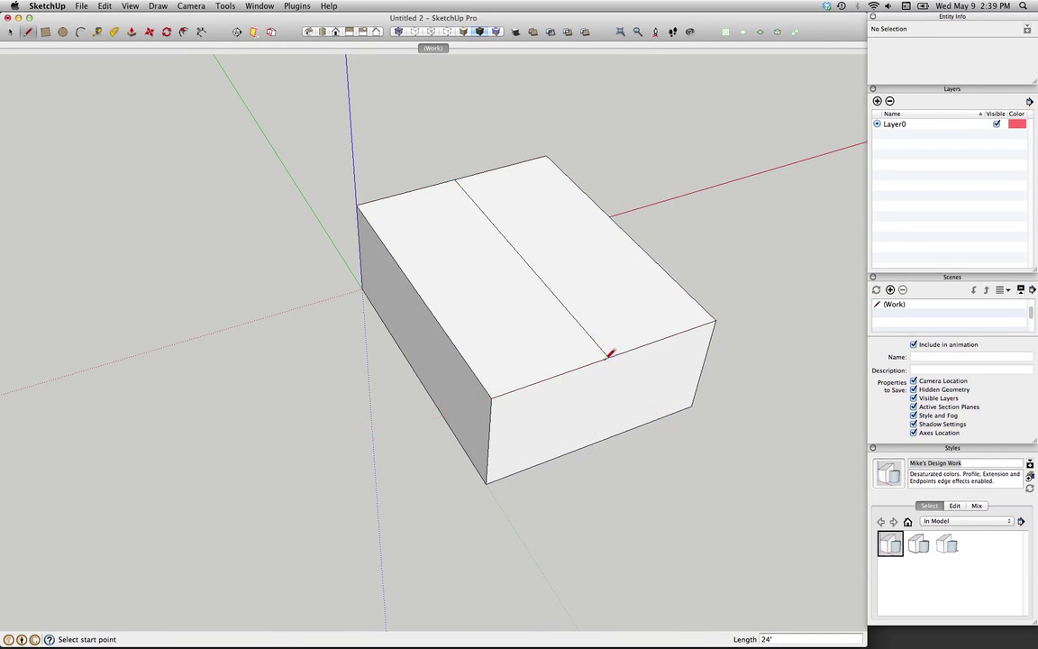
key(space)
key(p)
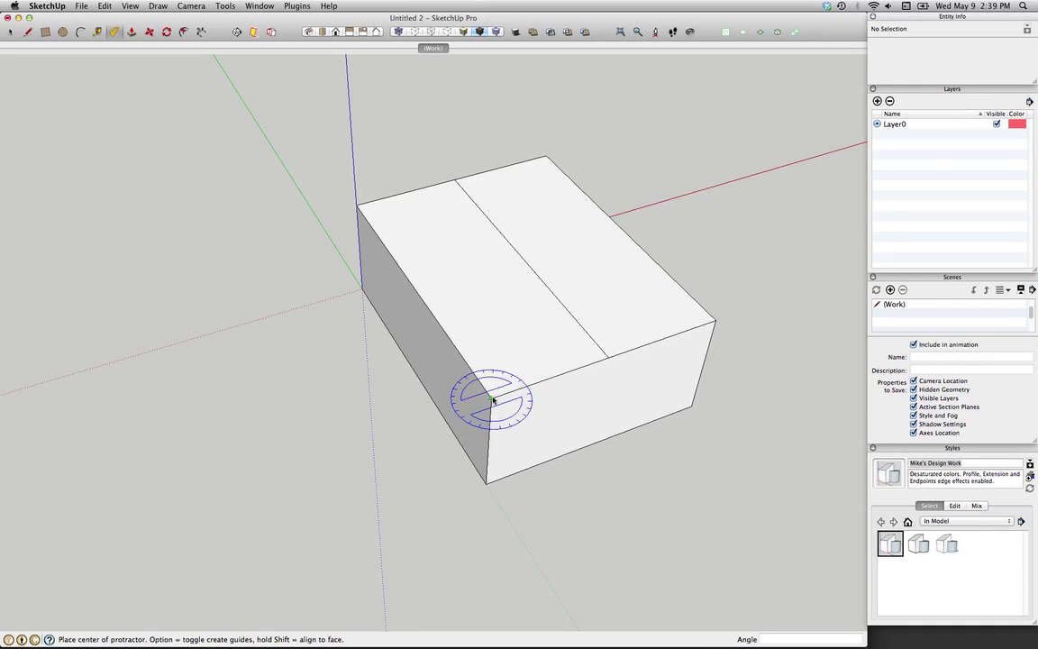
click(492, 397)
click(609, 359)
text(9:12)
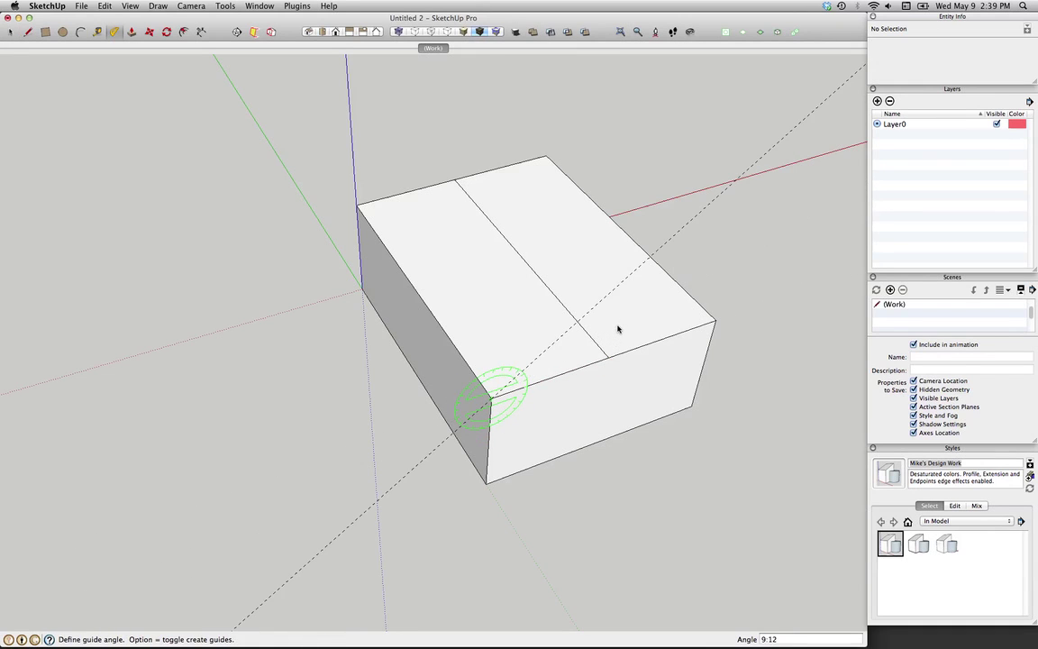
key(Return)
key(space)
- Move the centre edge up onto the pitch guide to form the roof ridge
click(597, 346)
key(m)
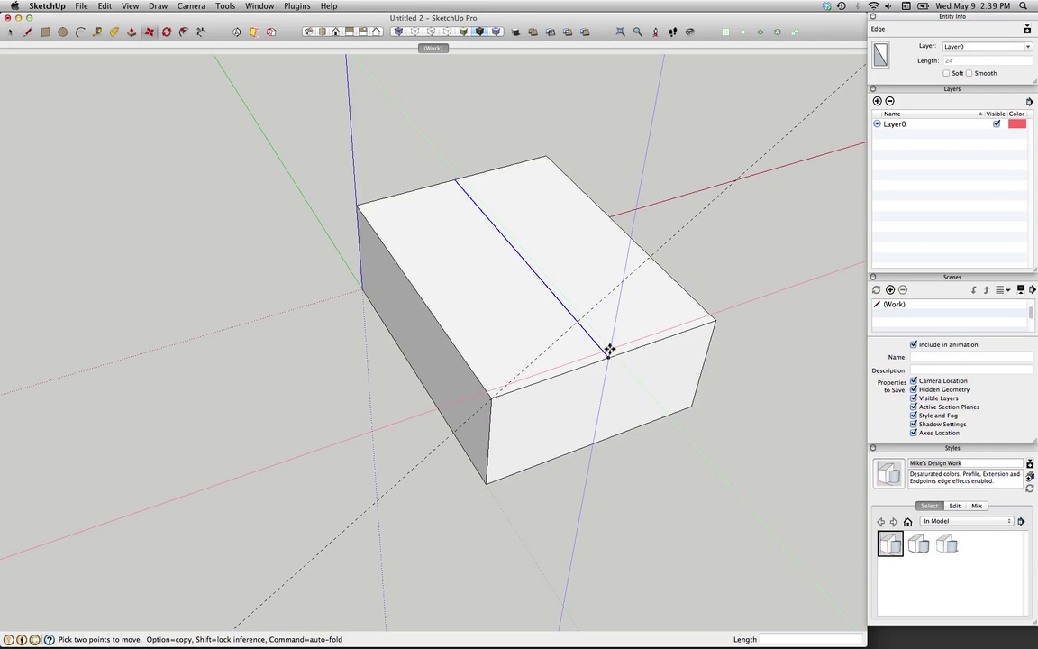
click(610, 352)
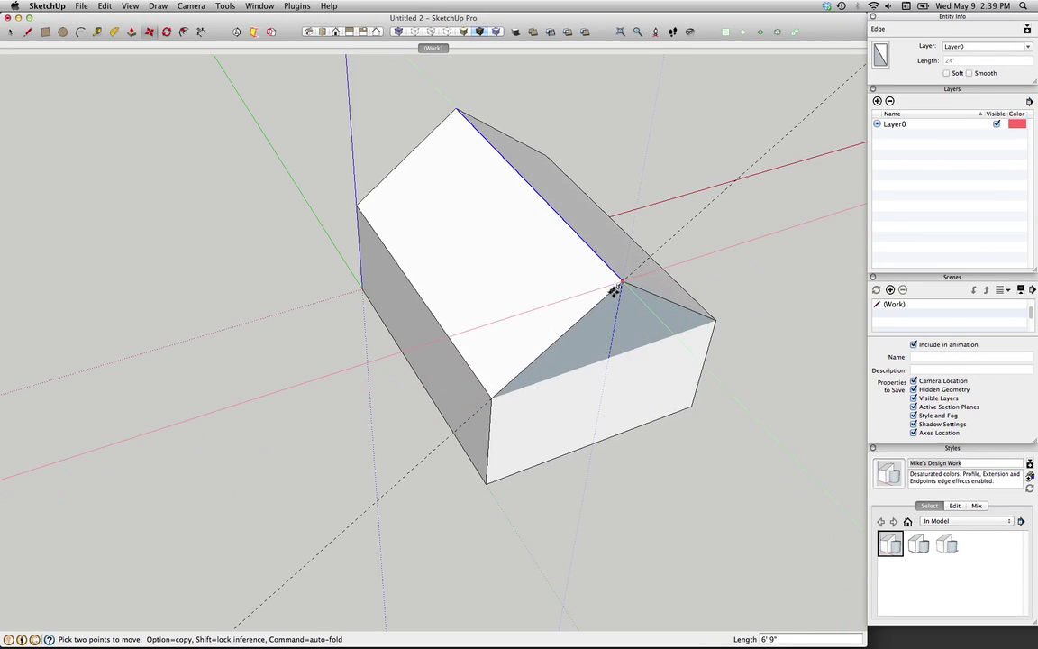
click(617, 286)
key(space)
click(257, 409)
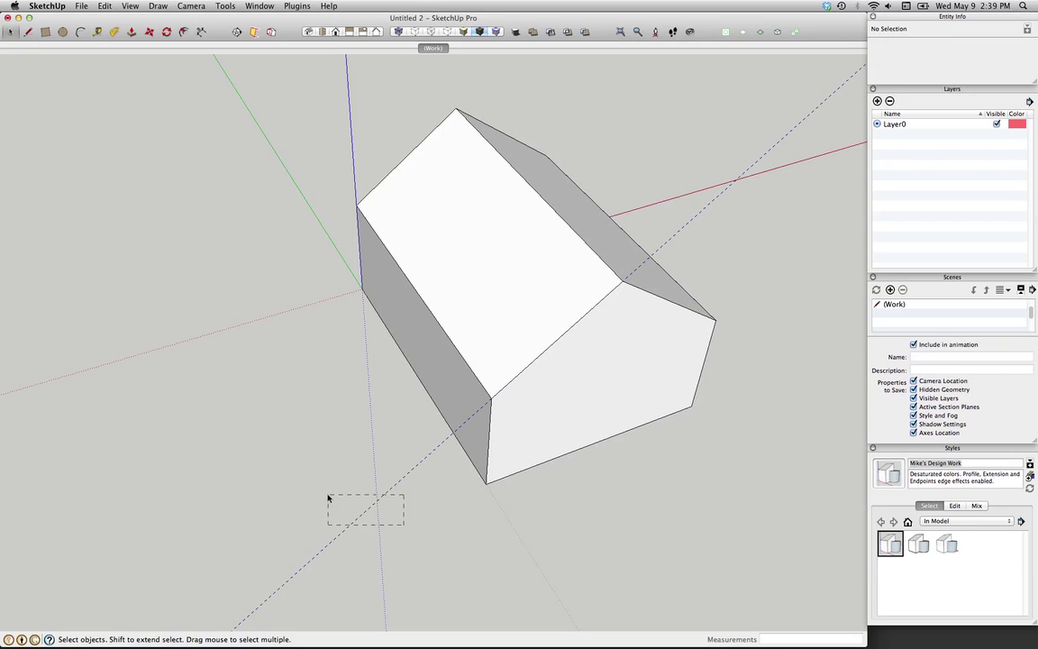
drag(328, 496, 327, 496)
- Select all of the gabled house geometry and make it one group
mouse_move(499, 526)
middle_down()
mouse_move(616, 394)
mouse_move(595, 360)
mouse_move(577, 399)
middle_up()
triple_click(577, 402)
right_click(579, 408)
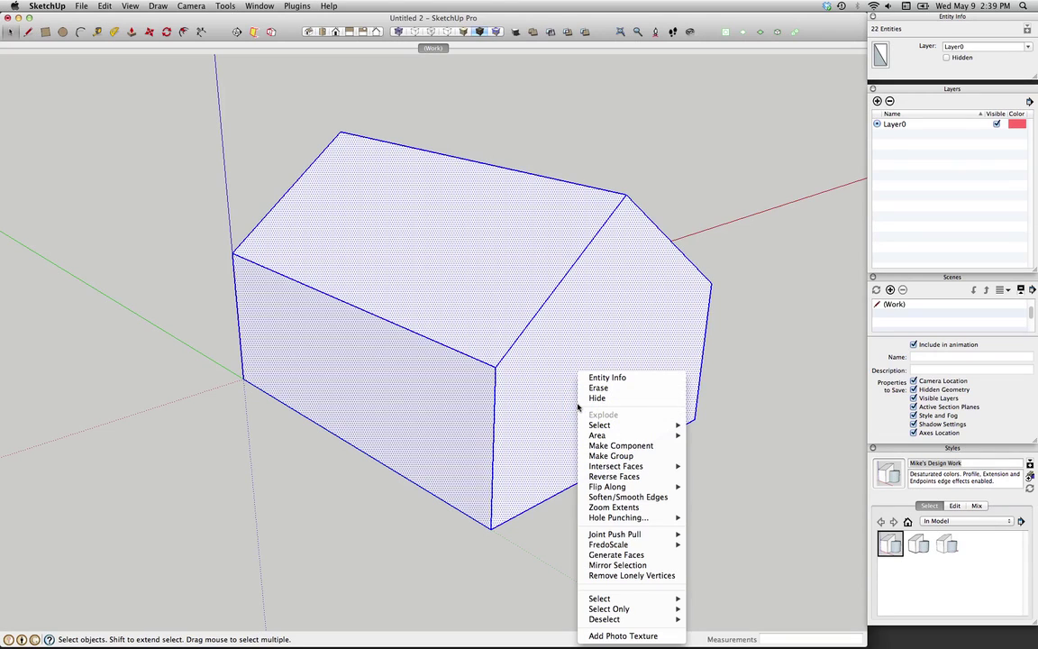
click(612, 457)
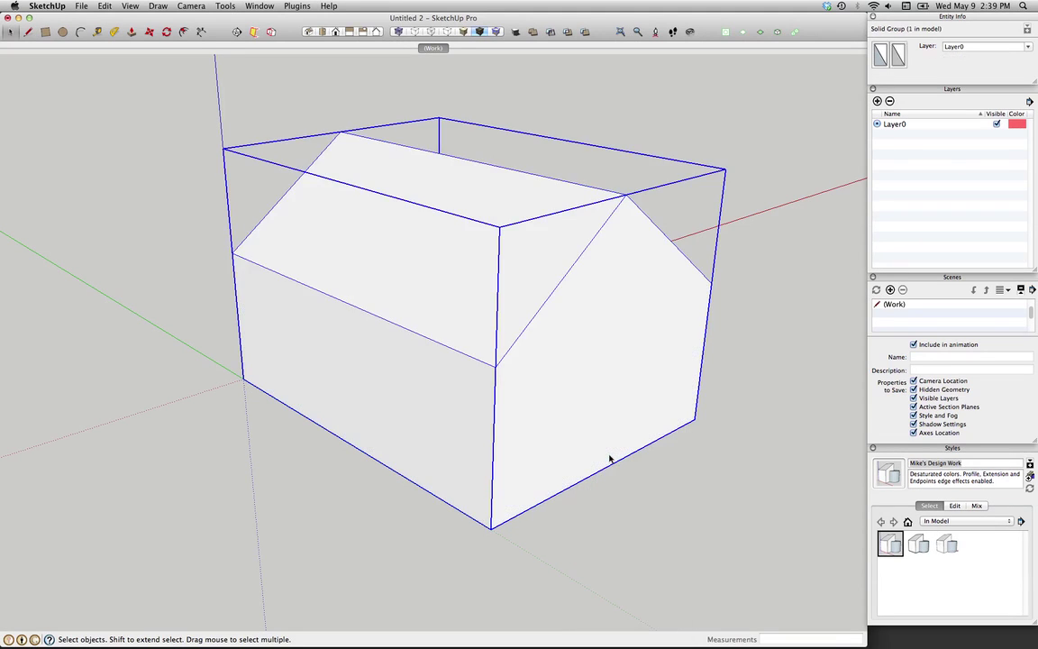
mouse_move(610, 456)
middle_down()
mouse_move(301, 442)
mouse_move(53, 478)
middle_up()
scroll(99, 470, down, 3)
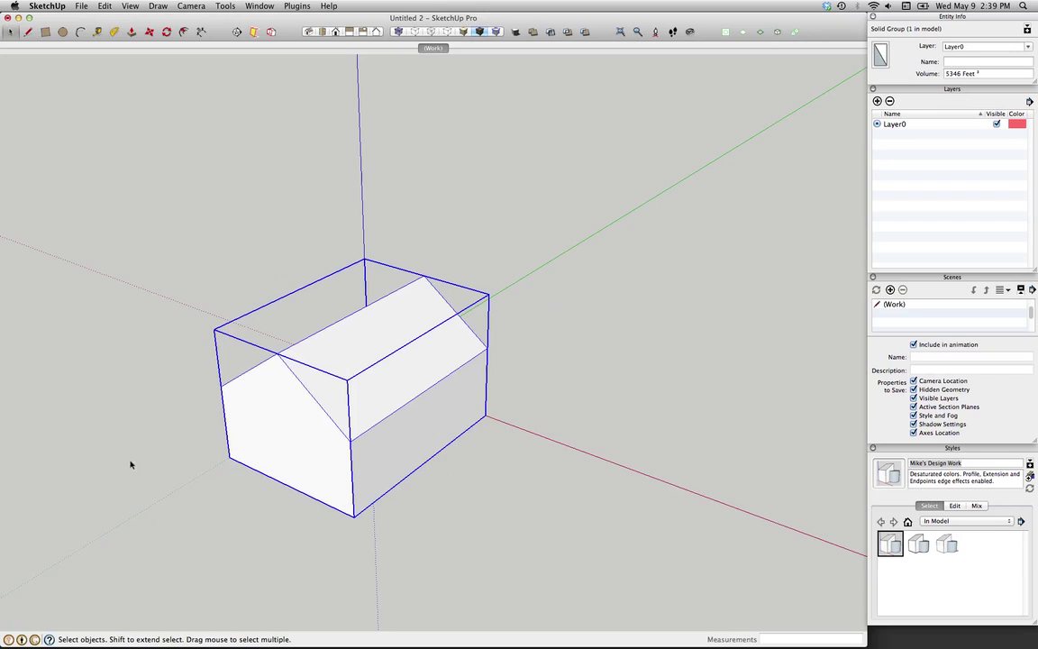
middle_drag(390, 395, 311, 446)
click(492, 579)
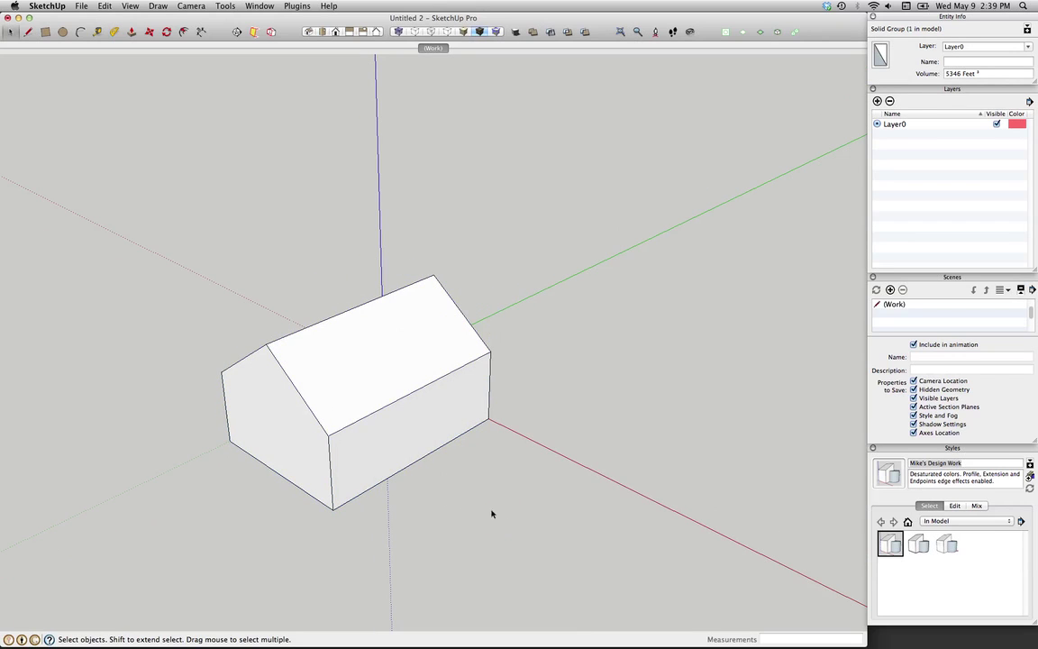
- Draw a 12 by 12 foot addition beside the house and raise it 9 feet
key(r)
click(440, 539)
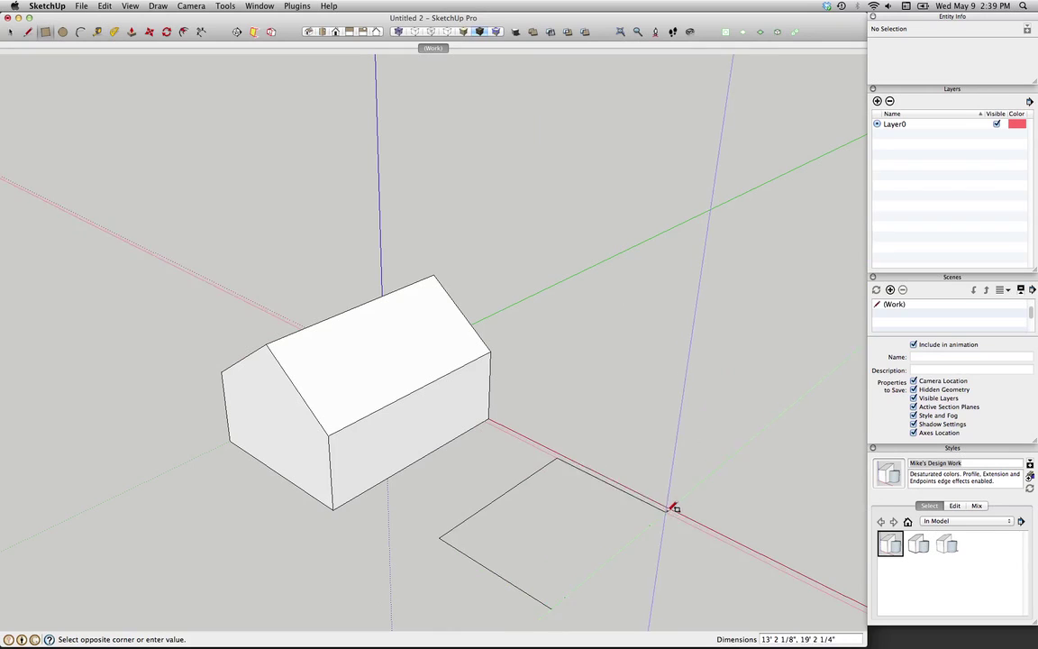
click(682, 522)
text(12',12')
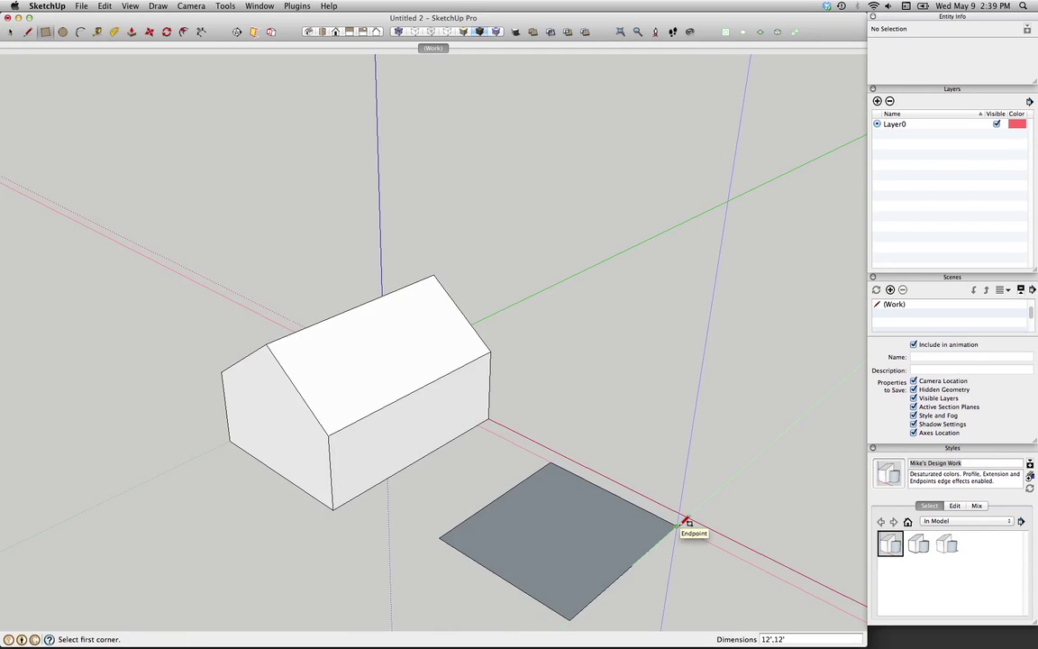
key(Return)
key(p)
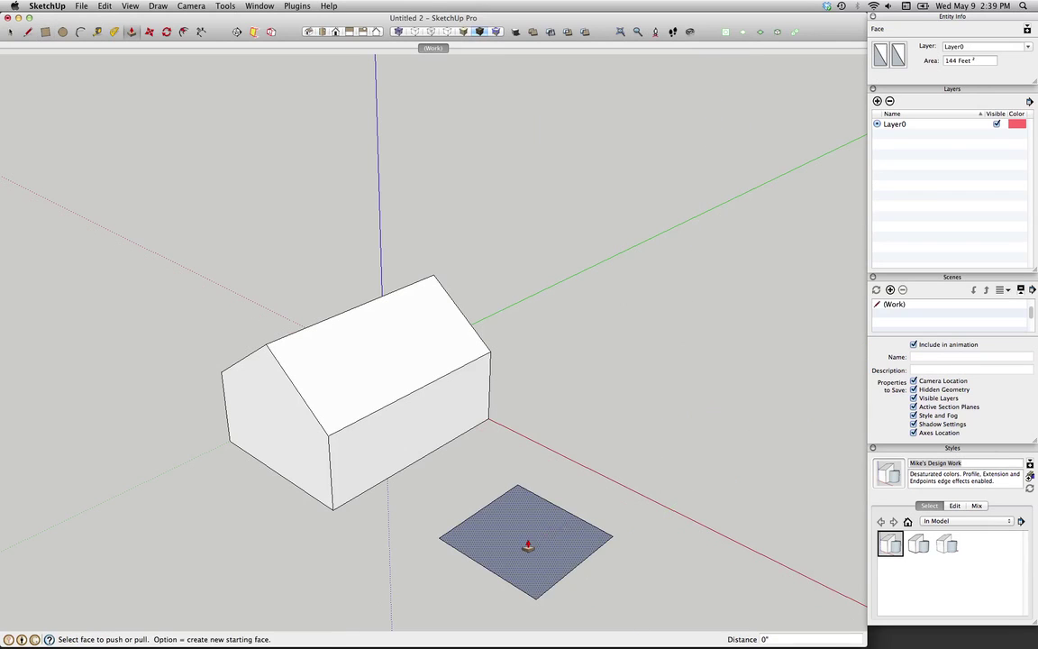
click(526, 544)
click(399, 444)
- Draw a centre line across the addition's top and place an angled pitch guide
key(l)
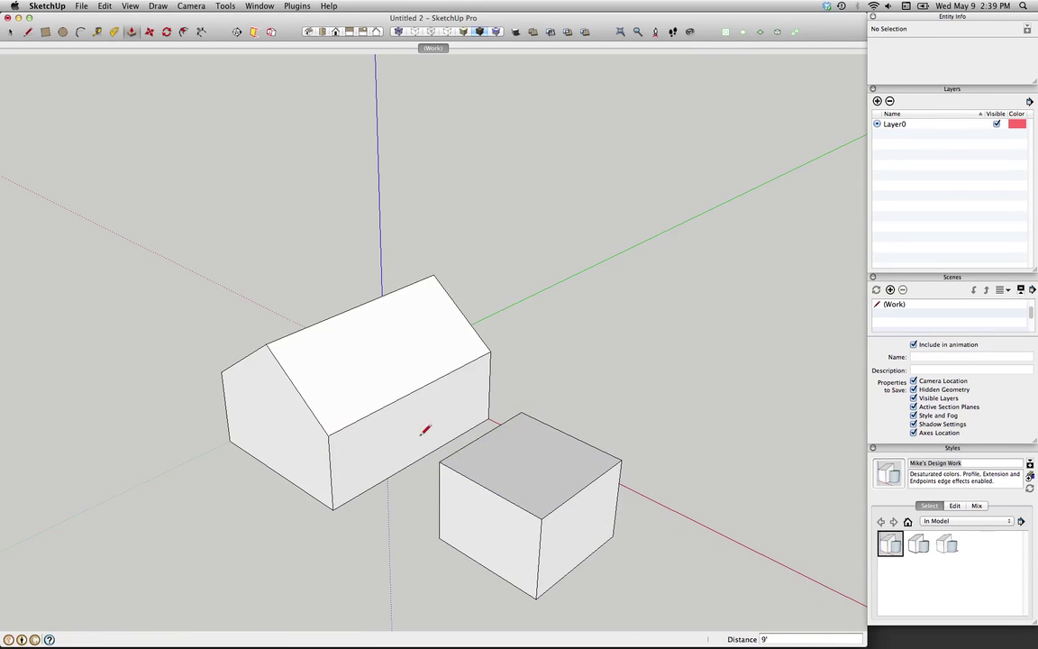
click(482, 437)
click(583, 483)
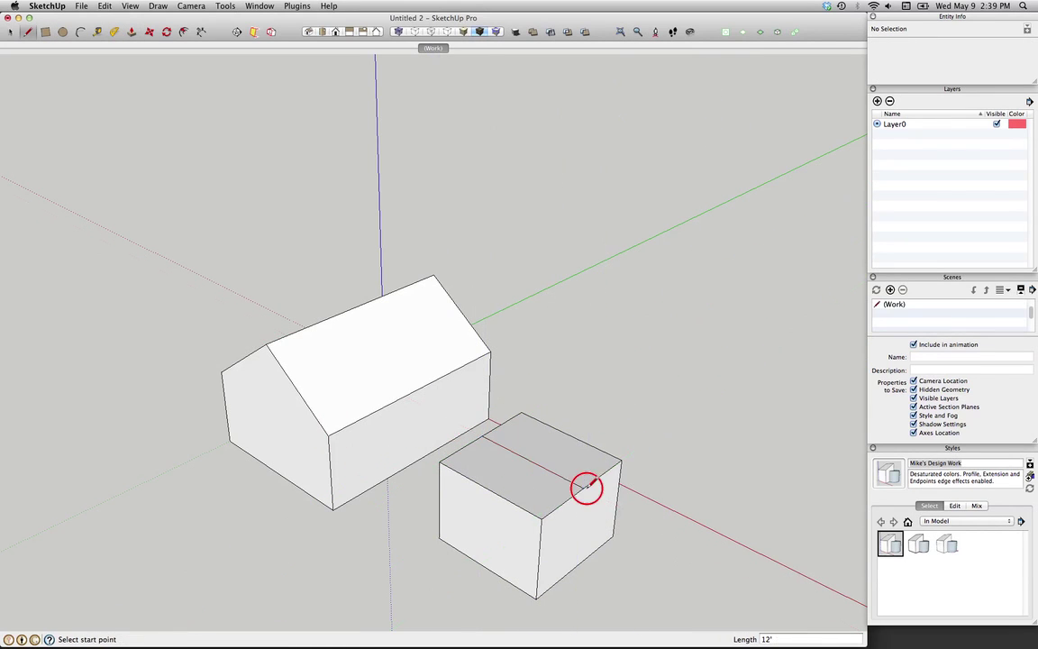
middle_drag(577, 515, 475, 499)
click(113, 31)
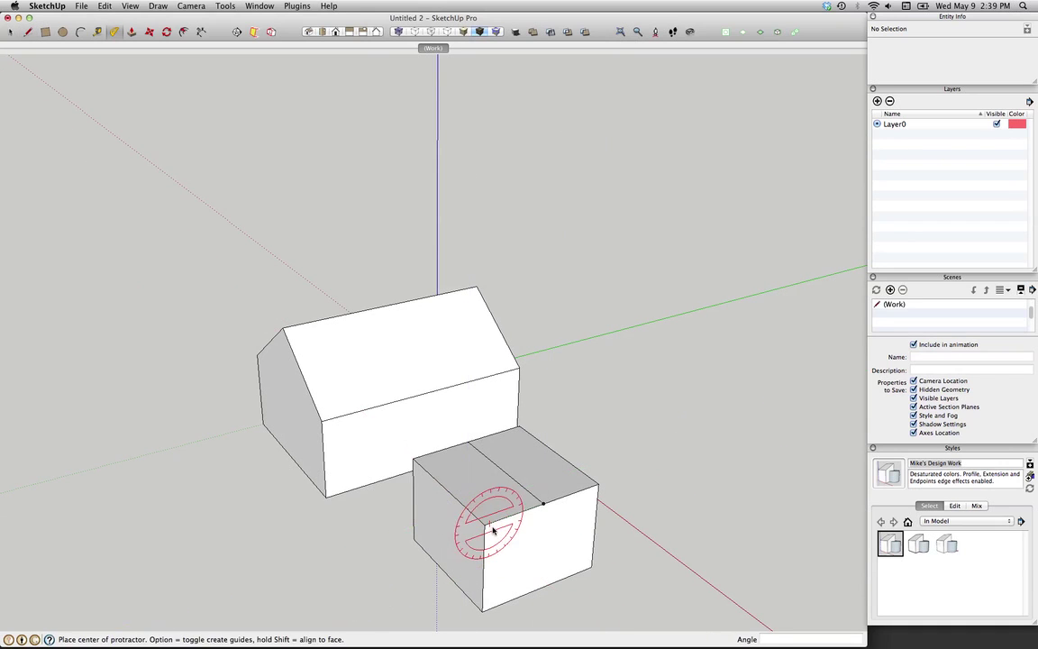
click(484, 525)
text(6:12)
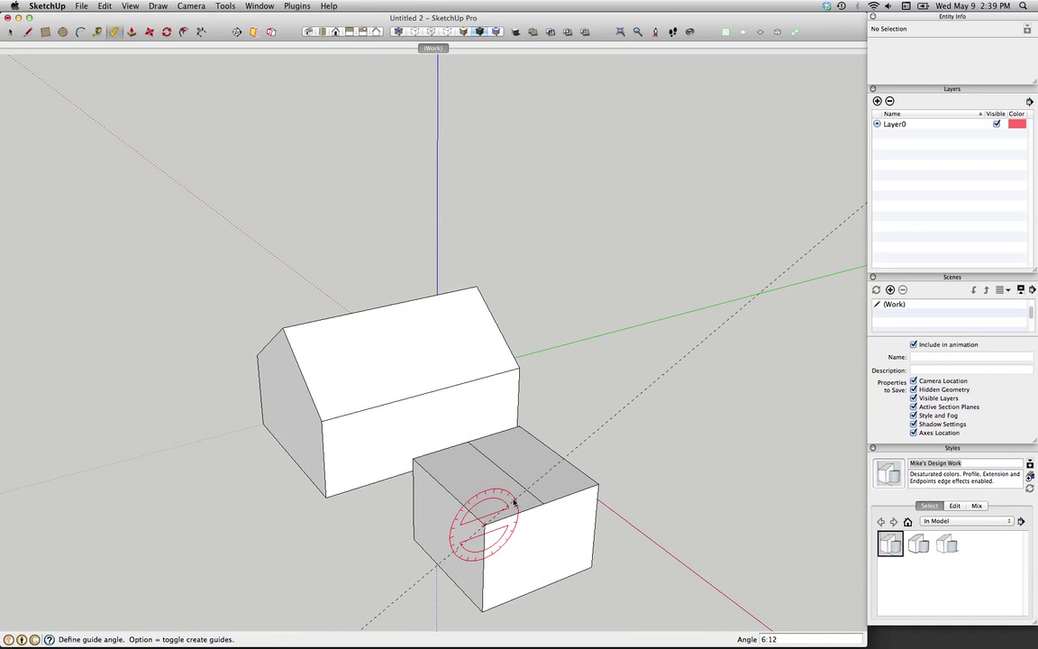
click(514, 502)
key(space)
scroll(541, 504, up, 3)
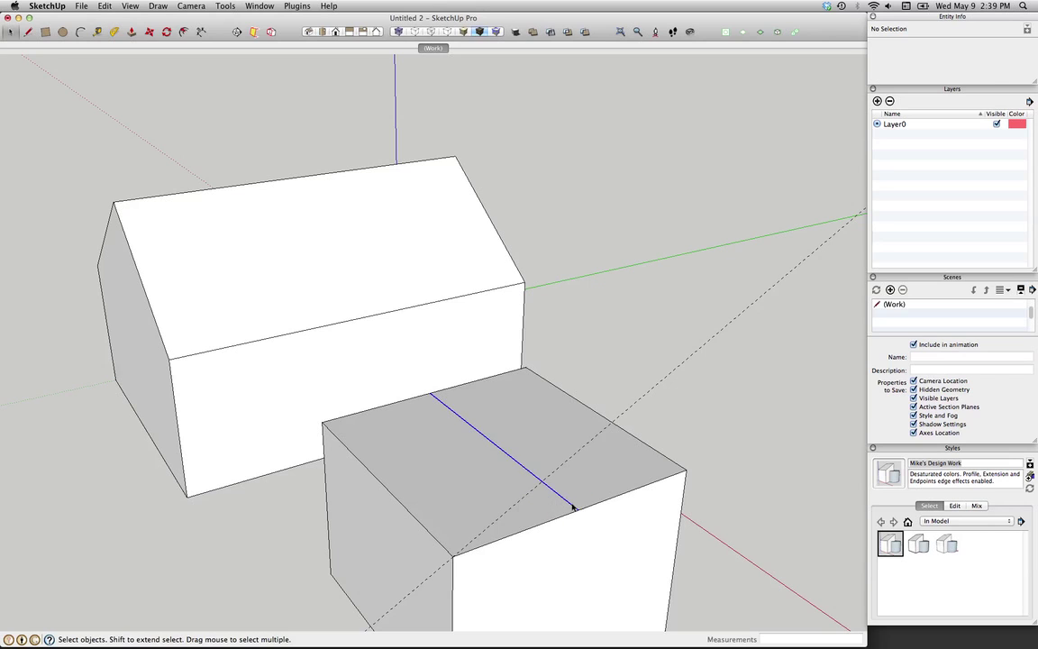
- Lift the addition's centre line straight up along the blue axis into a ridge
click(572, 507)
key(m)
click(578, 510)
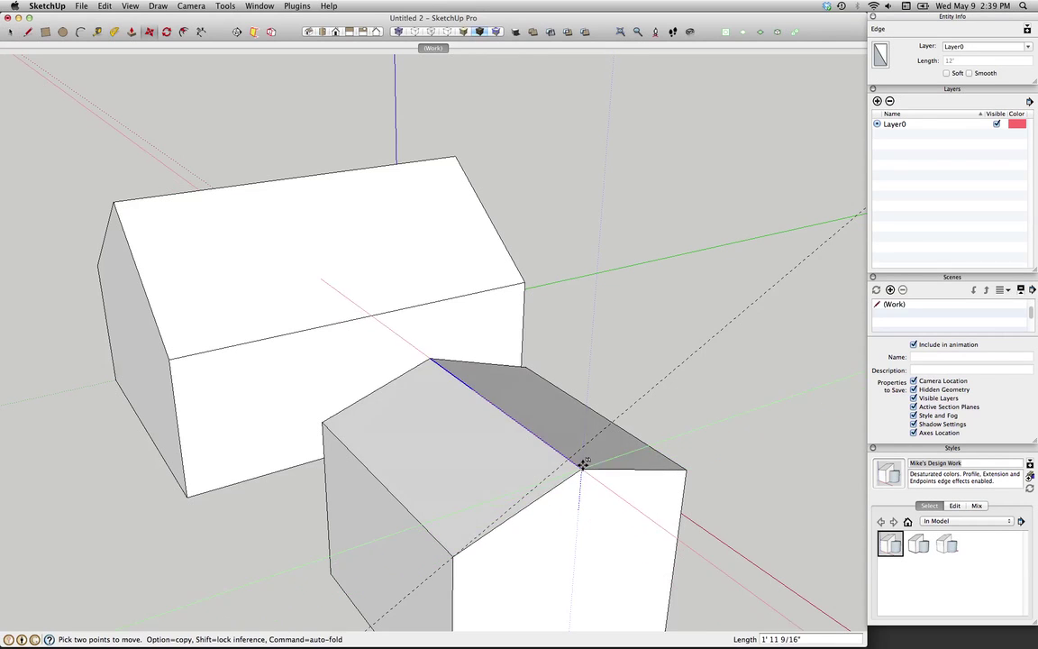
click(584, 445)
key(space)
click(646, 333)
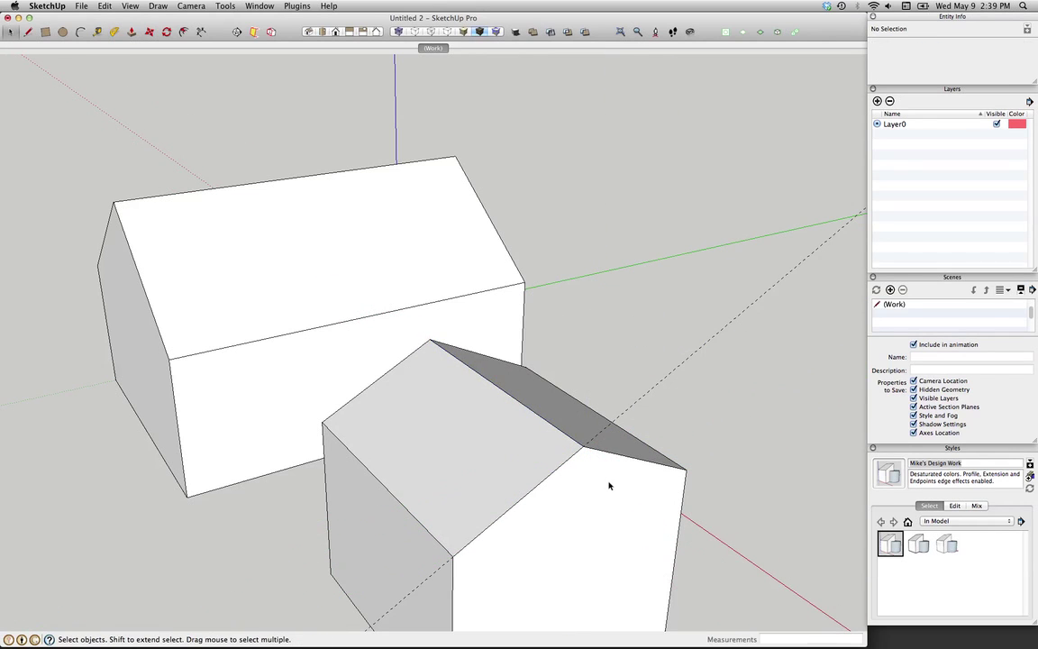
- Make the roofed addition box into a group
triple_click(614, 507)
right_click(613, 507)
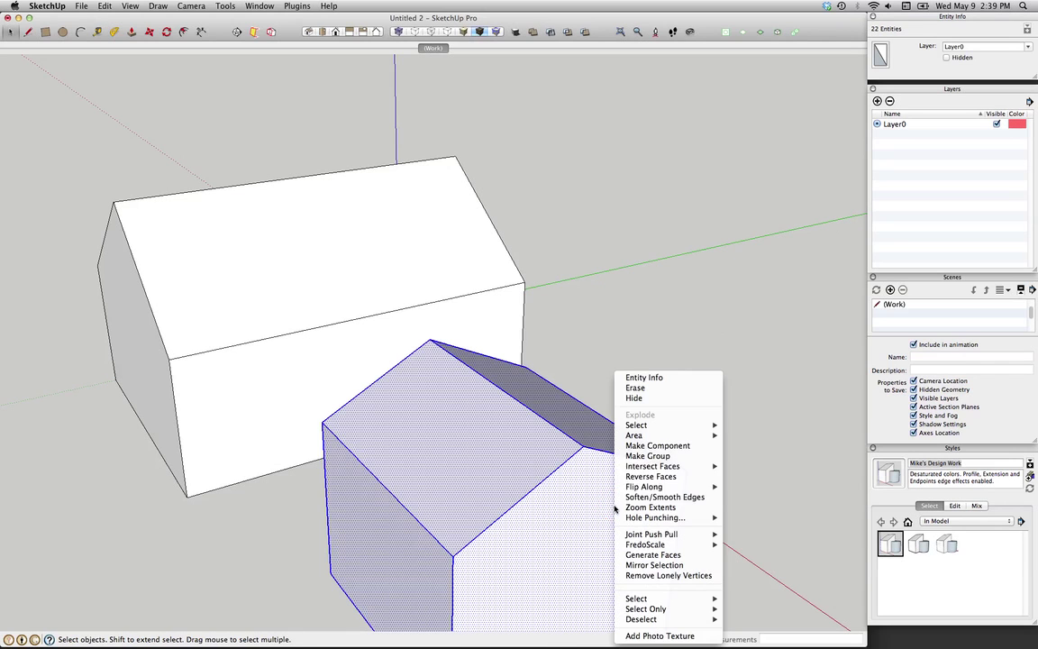
click(648, 456)
scroll(568, 413, down, 3)
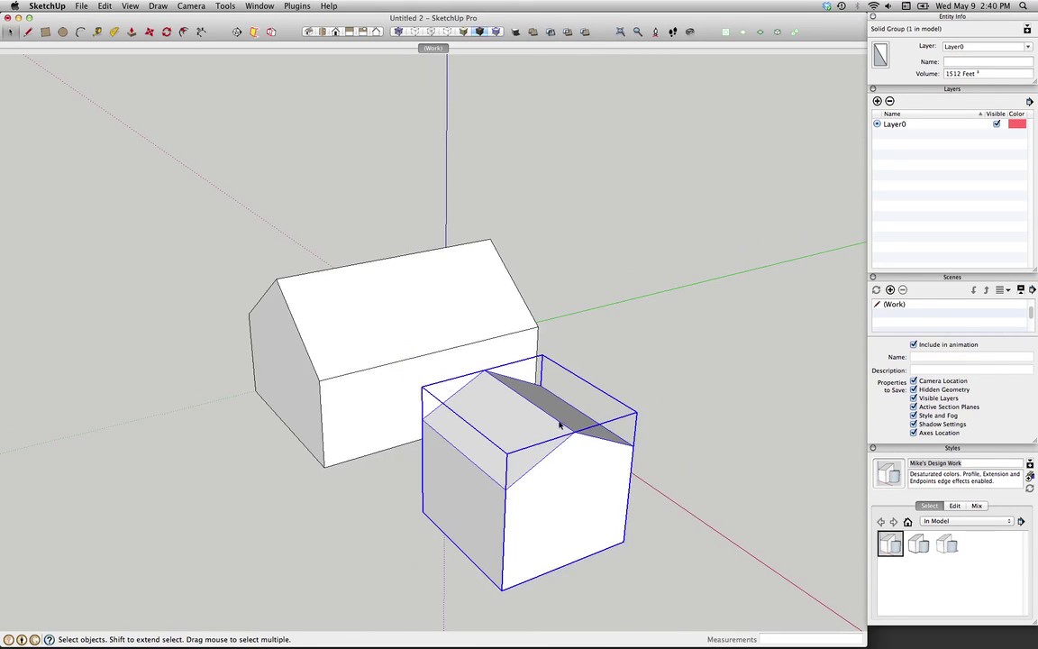
mouse_move(568, 413)
middle_down()
mouse_move(540, 207)
mouse_move(532, 221)
middle_up()
- Move the addition group against the main house
key(m)
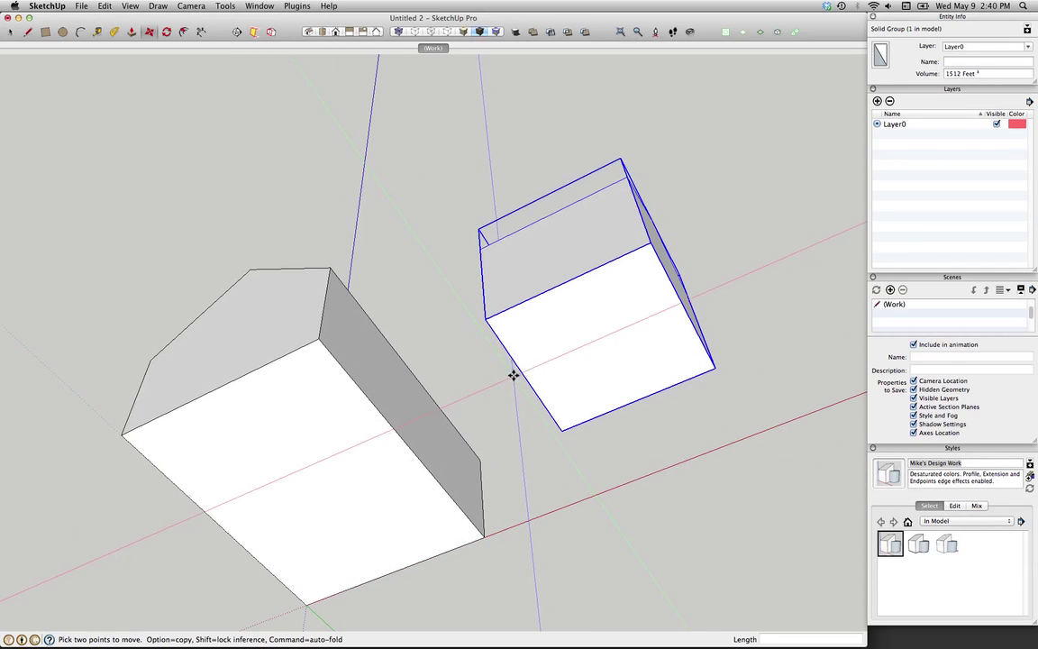
click(527, 376)
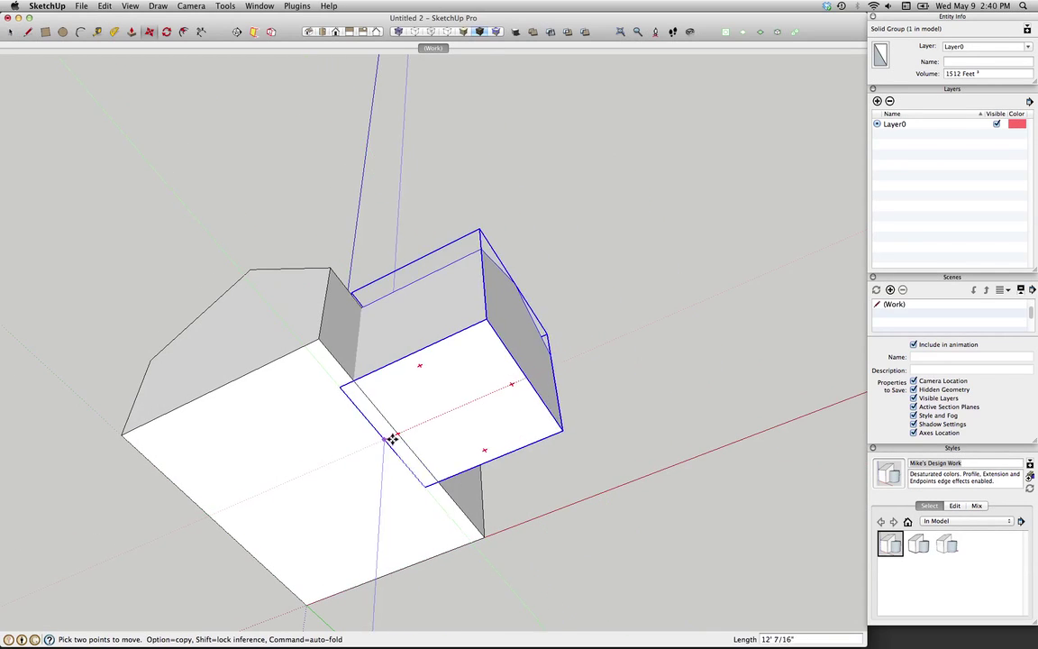
click(408, 429)
key(space)
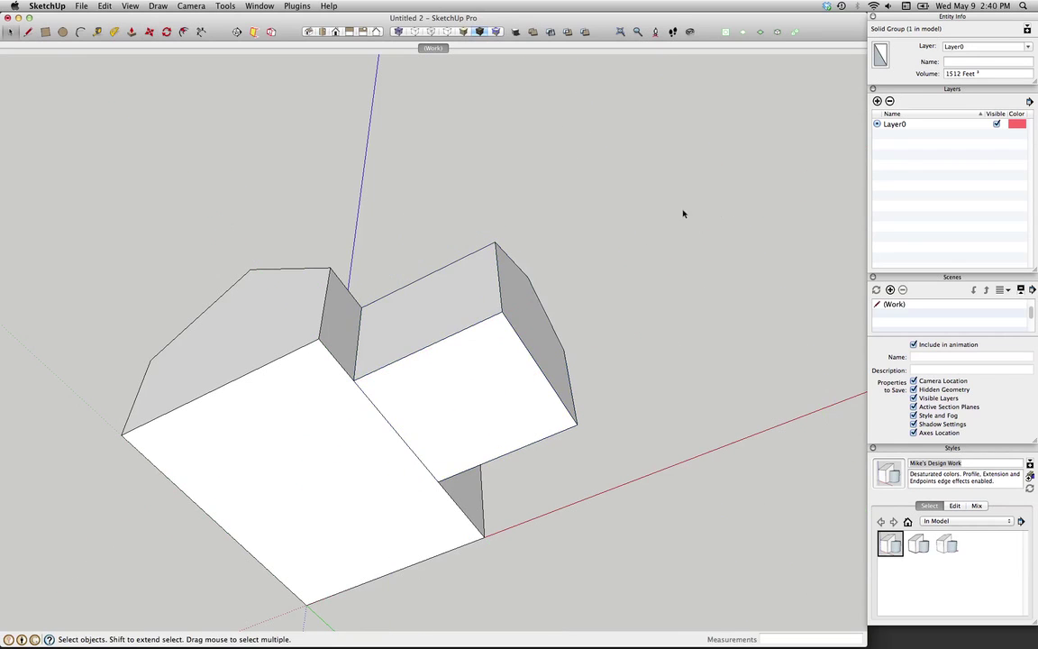
mouse_move(684, 216)
middle_down()
mouse_move(446, 352)
mouse_move(445, 394)
mouse_move(665, 526)
mouse_move(605, 399)
mouse_move(726, 405)
mouse_move(456, 303)
middle_up()
- Inside the addition group, push its gable end face back into the house
double_click(458, 295)
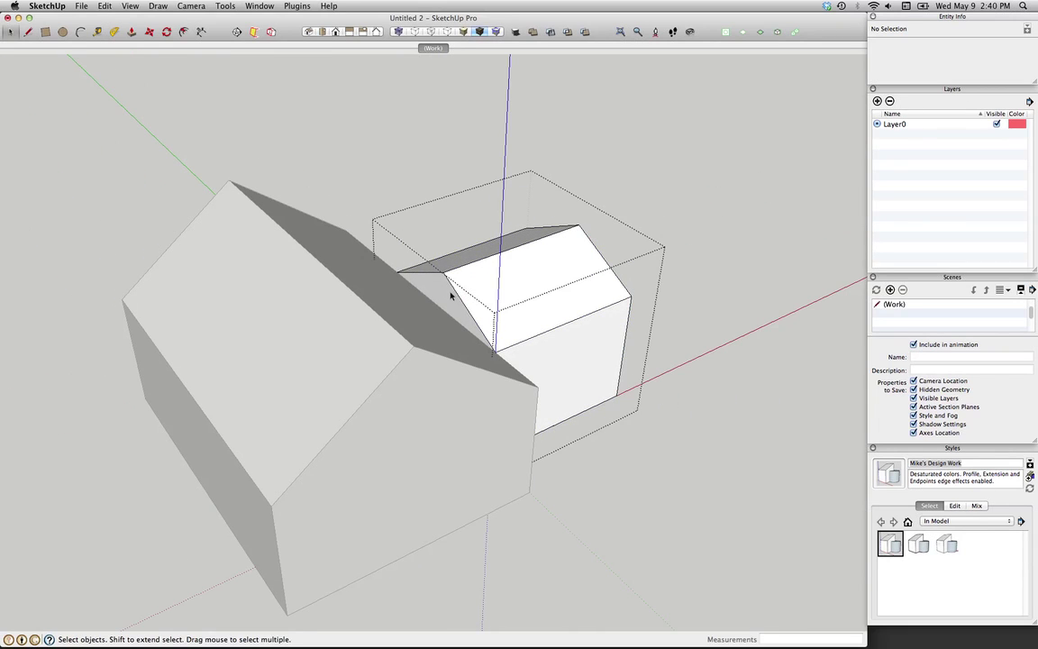
key(p)
click(430, 297)
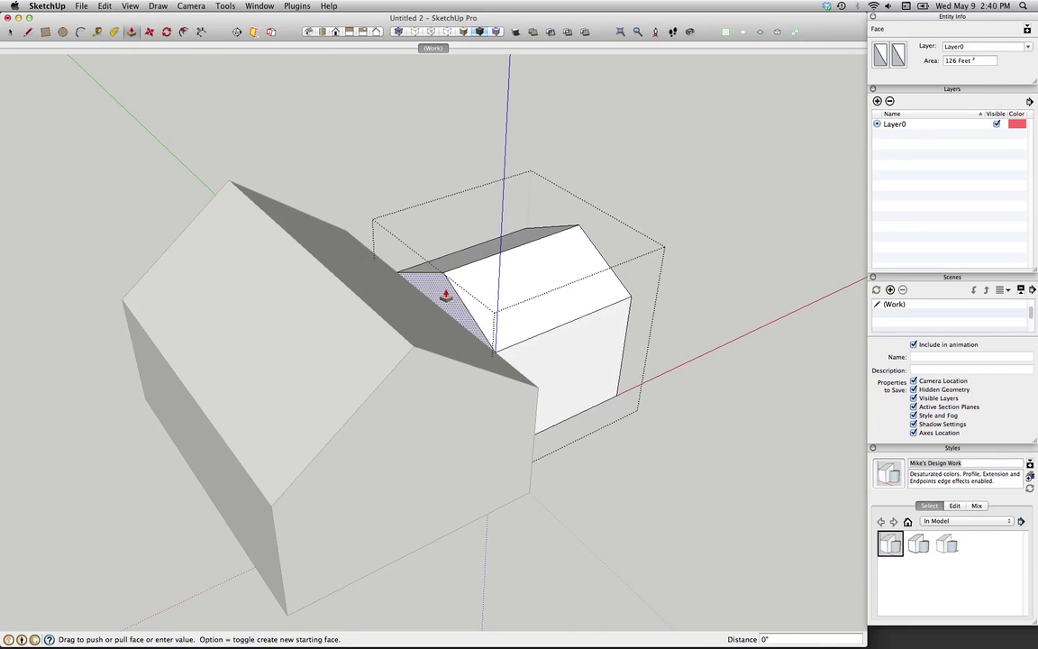
click(379, 331)
key(space)
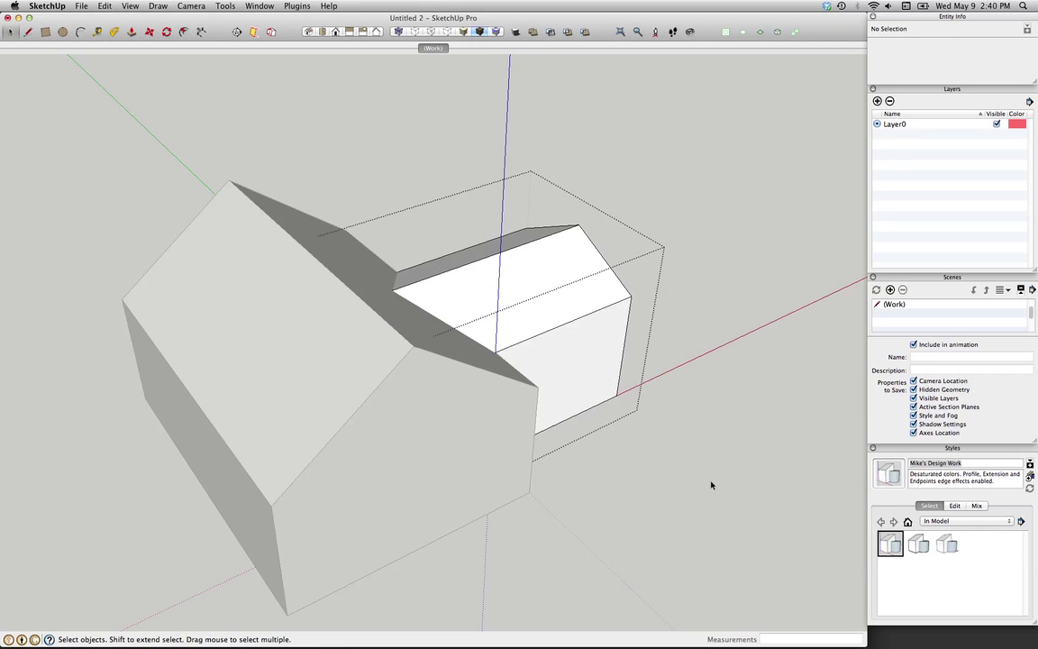
click(711, 485)
- Orbit to inspect the joined roofs and select the front wing group
mouse_move(711, 485)
middle_down()
mouse_move(705, 494)
mouse_move(466, 491)
mouse_move(262, 466)
middle_up()
scroll(414, 221, up, 5)
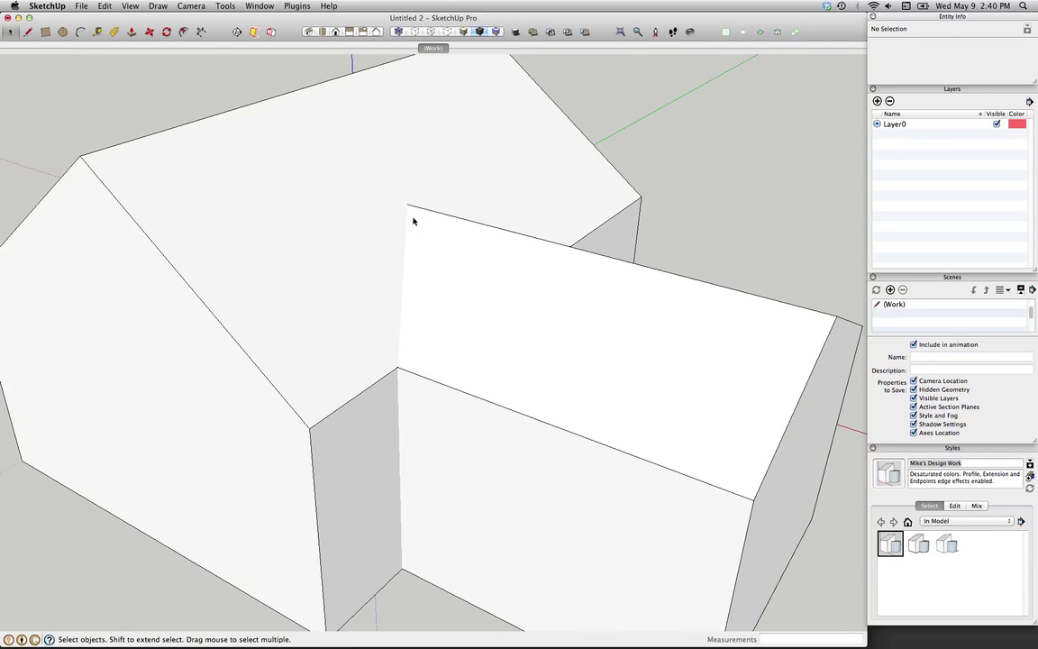
mouse_move(382, 406)
middle_down()
mouse_move(117, 382)
mouse_move(559, 415)
mouse_move(446, 377)
mouse_move(419, 424)
middle_up()
scroll(447, 377, down, 5)
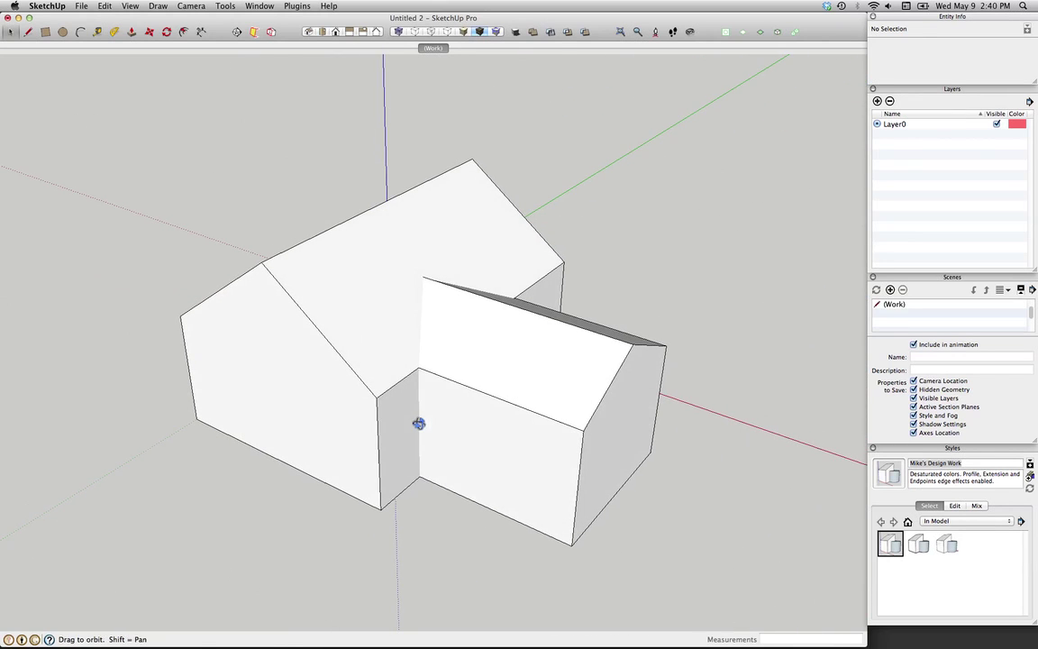
click(552, 447)
- Intersect the wing group's faces with their context
double_click(551, 447)
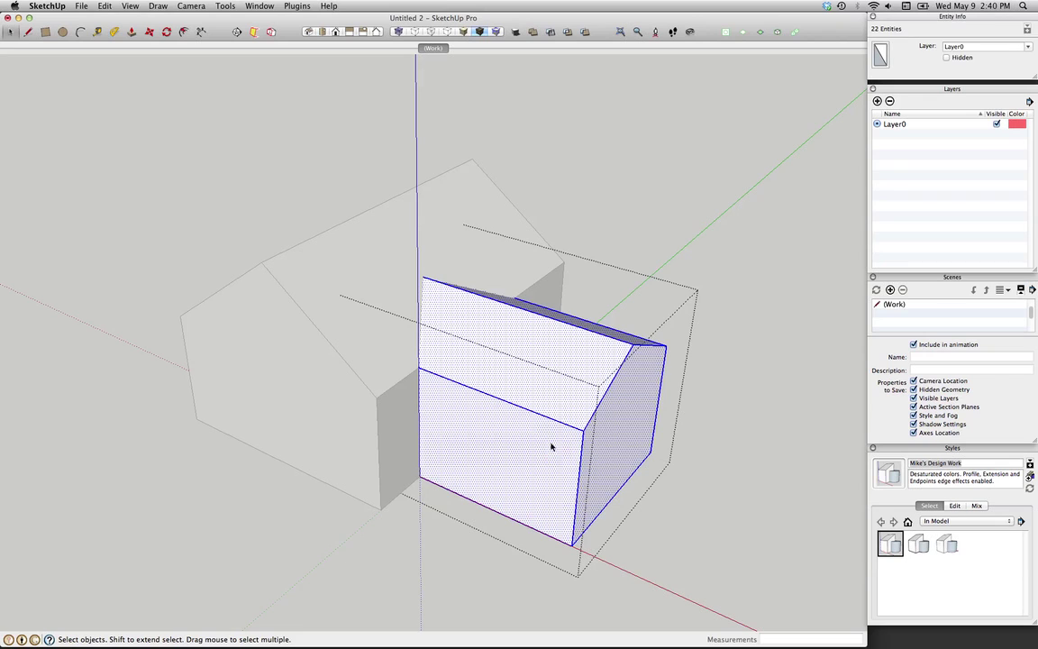
right_click(552, 447)
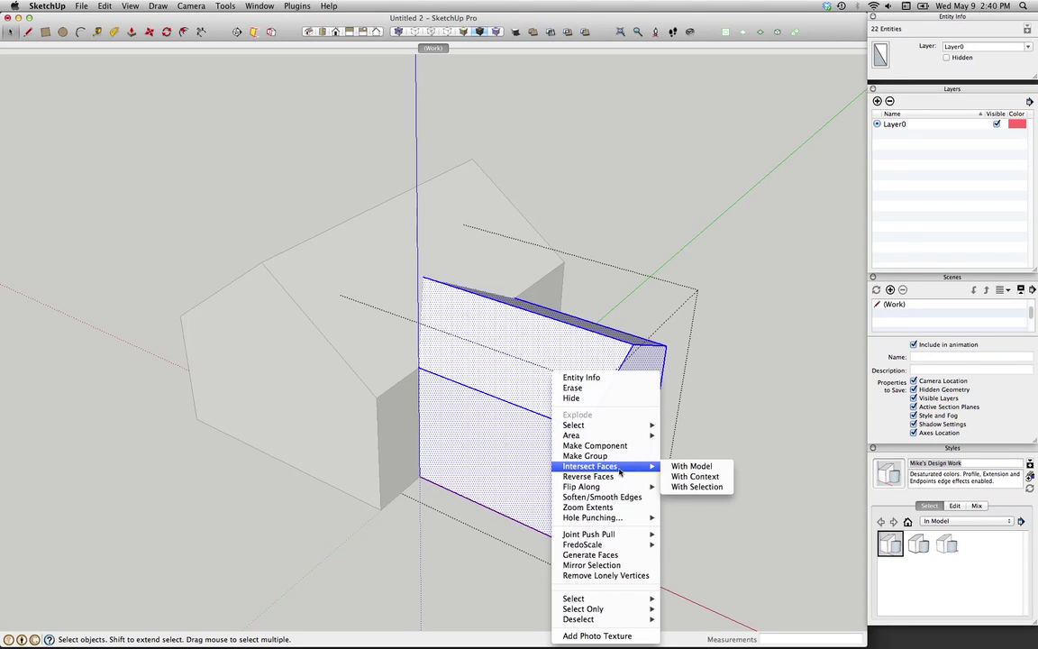
mouse_move(590, 466)
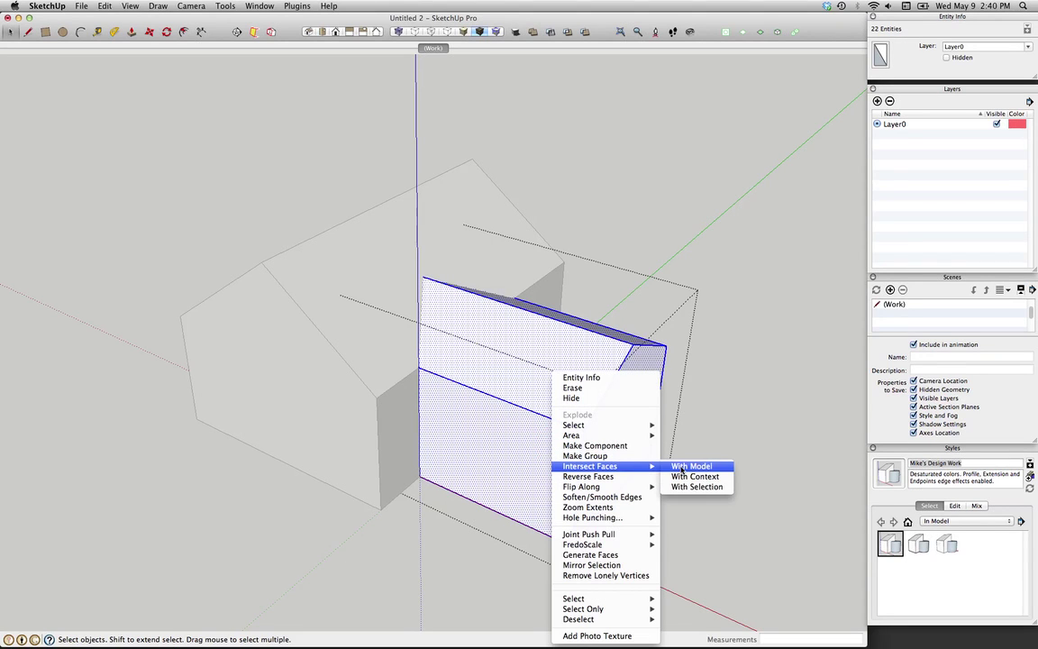
click(682, 476)
click(639, 188)
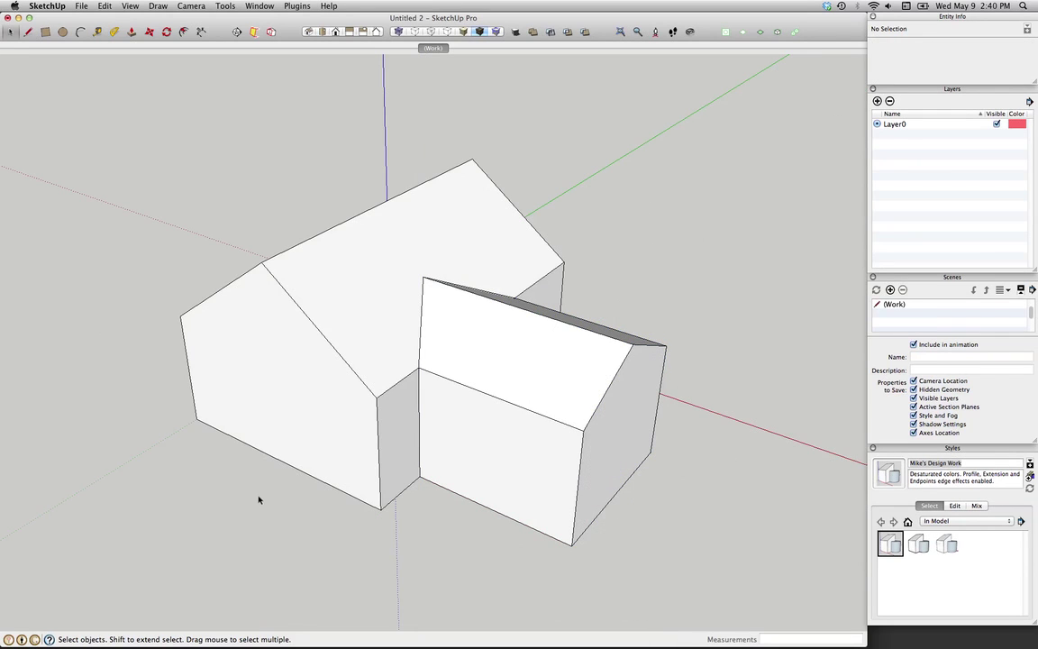
- Intersect all of the main house group's faces with the model
click(308, 423)
double_click(308, 423)
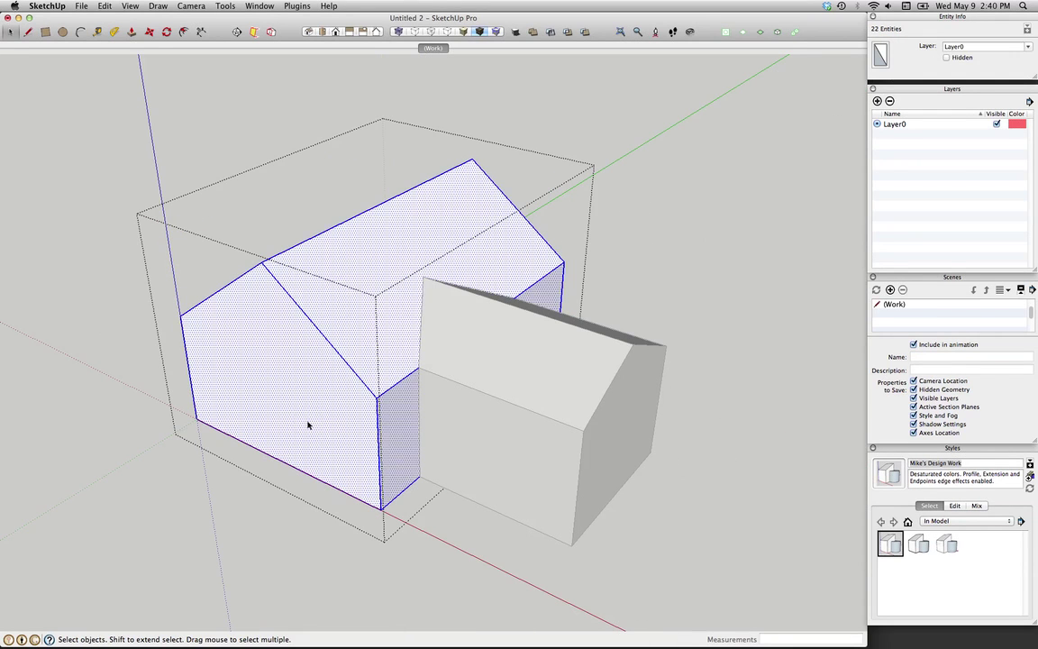
click(308, 424)
triple_click(309, 423)
right_click(308, 424)
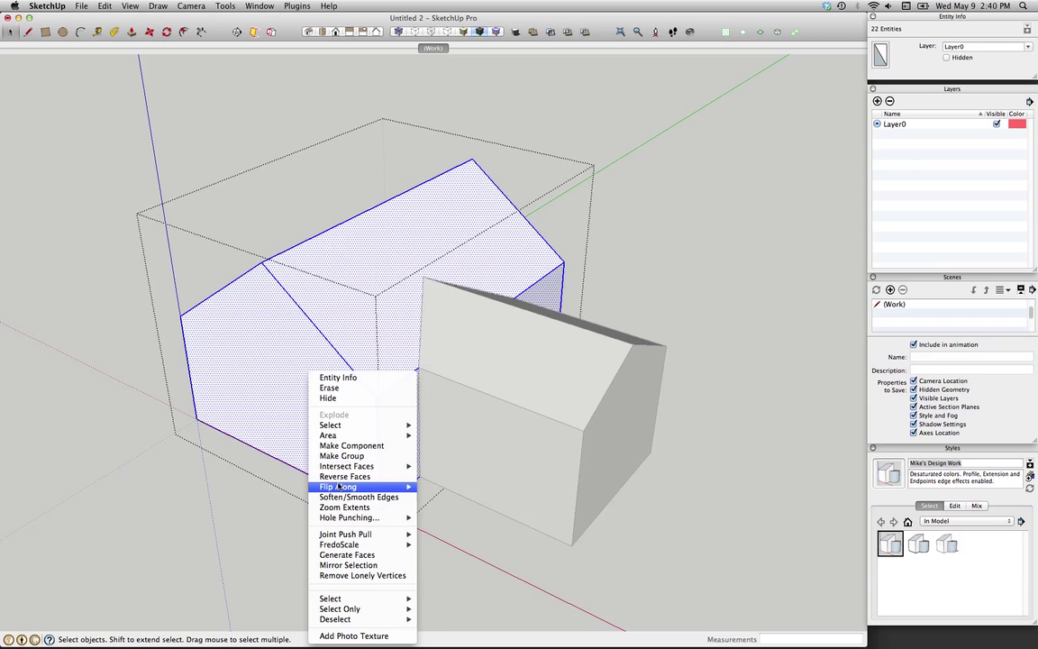
click(425, 470)
click(259, 479)
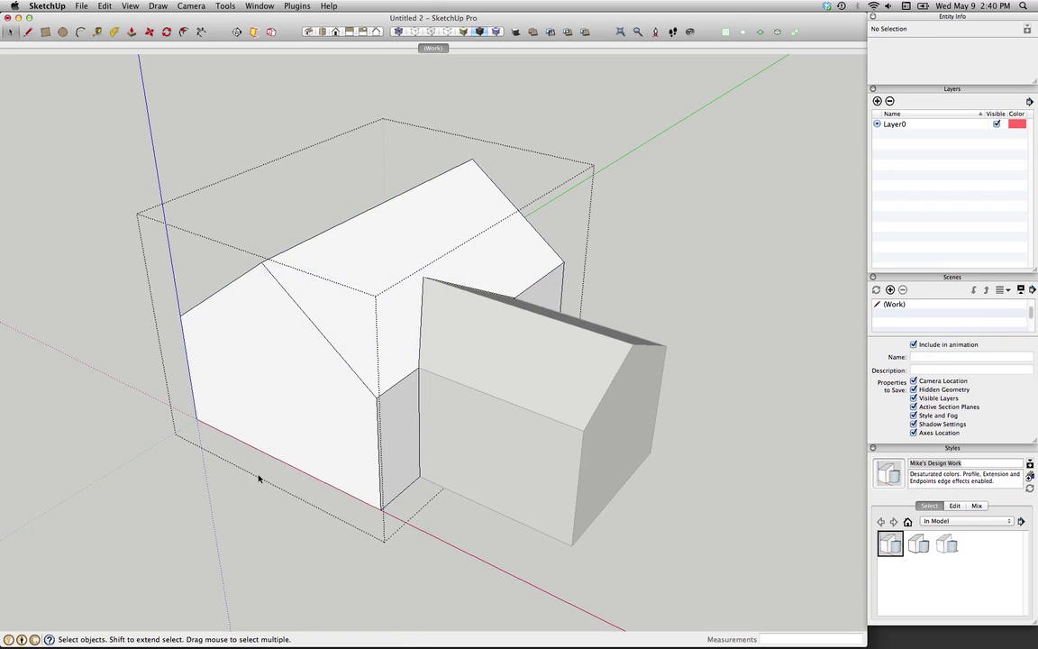
click(174, 425)
- Move the addition group away from the house along the red axis
scroll(475, 458, down, 5)
click(475, 458)
scroll(423, 532, down, 3)
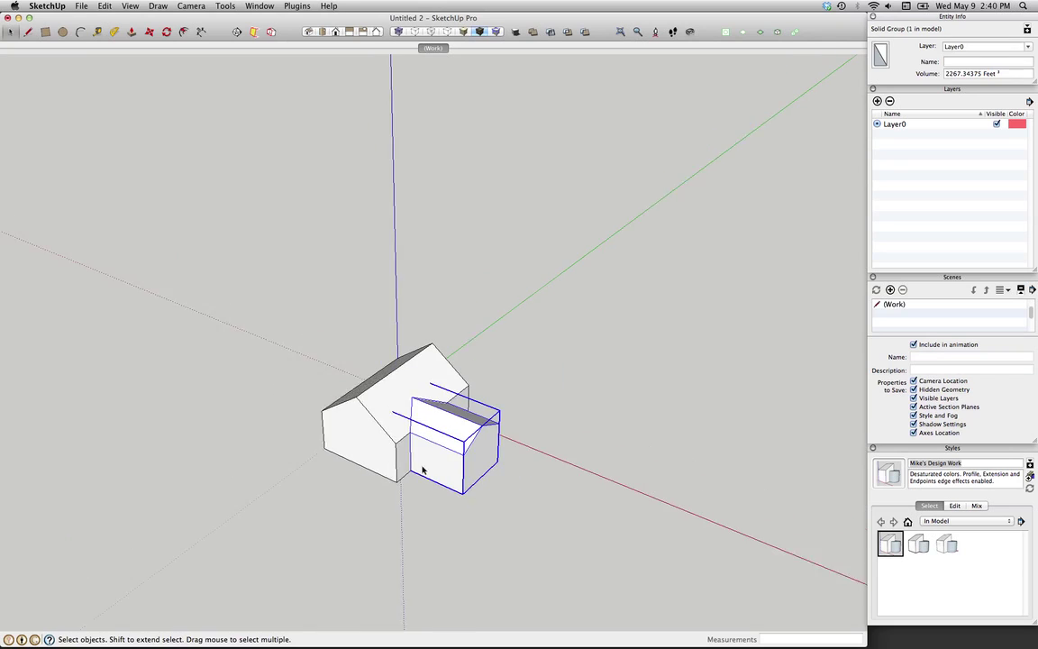
scroll(361, 514, down, 2)
key(m)
click(407, 614)
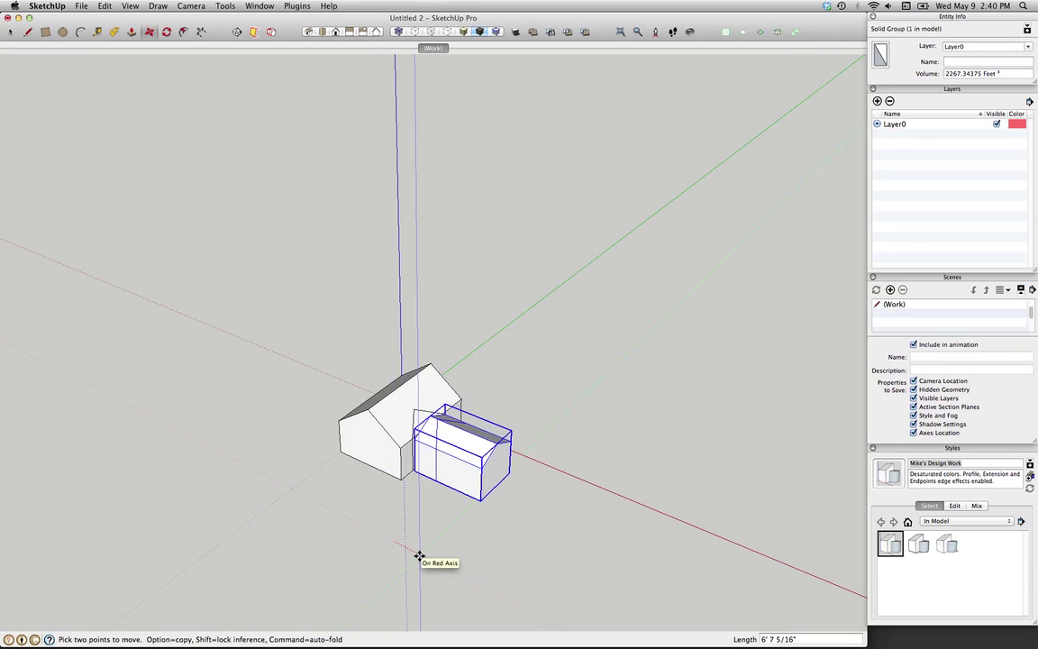
text(5)
key(Return)
key(space)
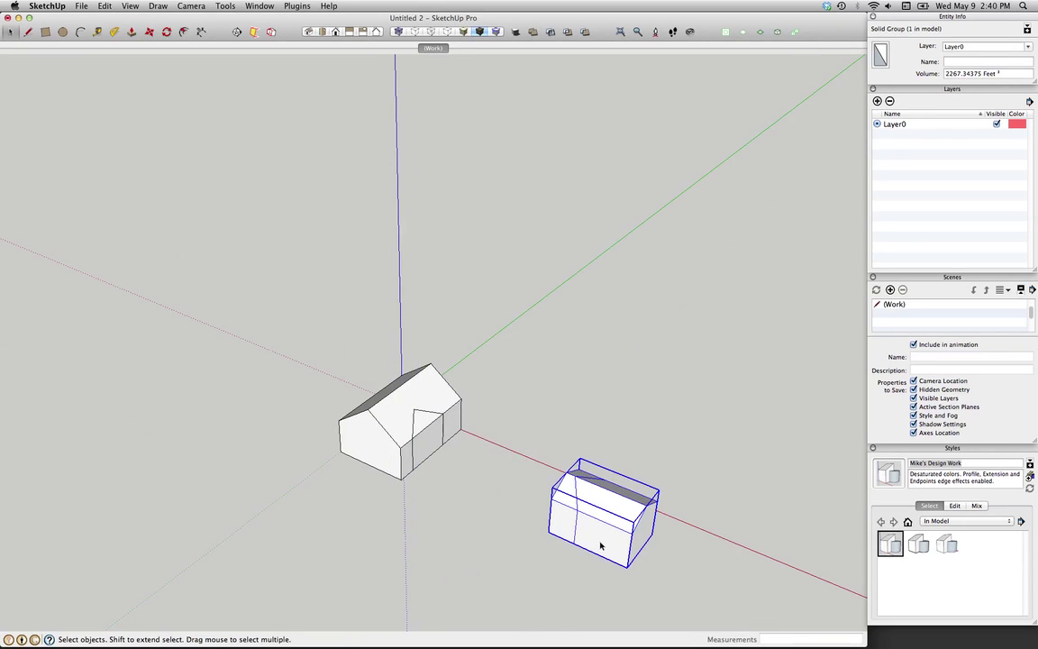
- Inside the addition group, delete its inner end face and leftover wall geometry
double_click(579, 535)
mouse_move(578, 535)
middle_down()
mouse_move(714, 503)
mouse_move(612, 503)
middle_up()
scroll(560, 533, up, 4)
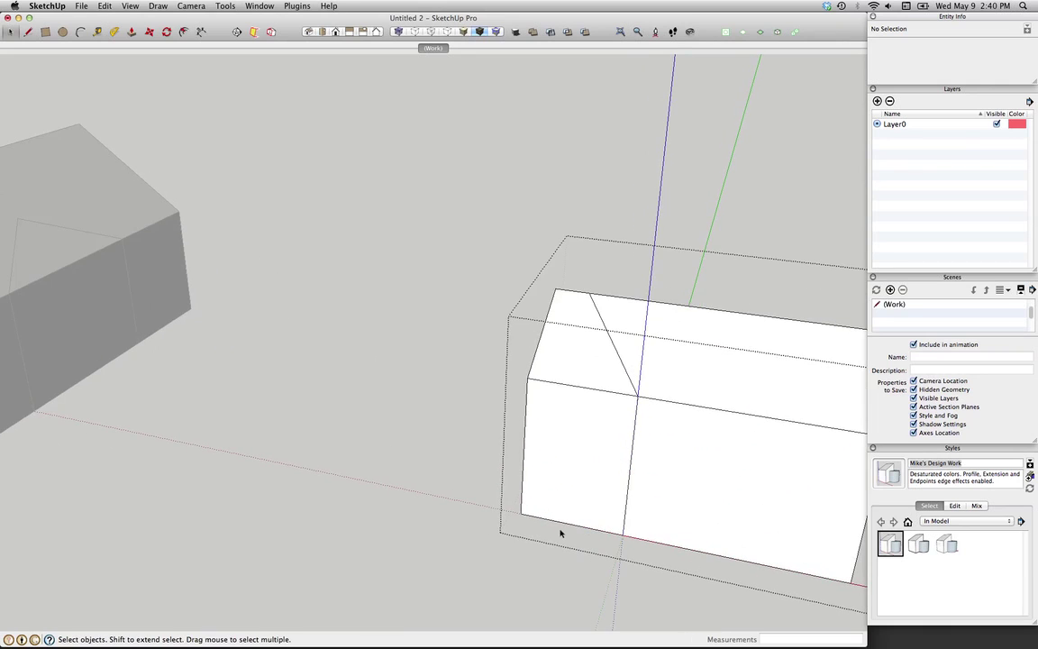
drag(548, 535, 502, 484)
key(Delete)
middle_drag(527, 470, 571, 412)
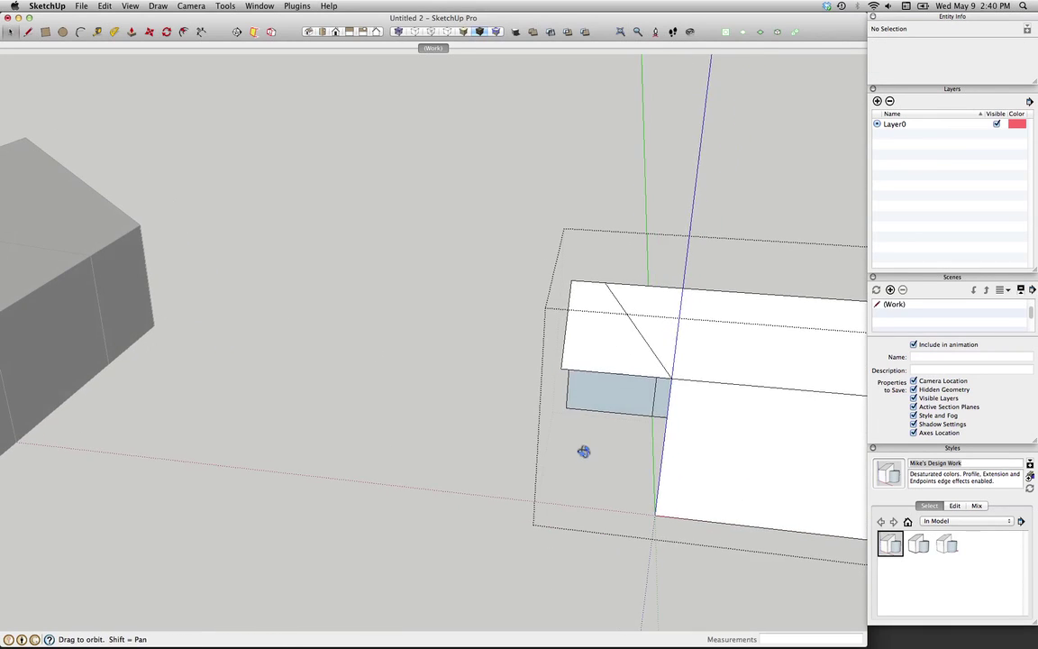
drag(549, 350, 548, 349)
key(Delete)
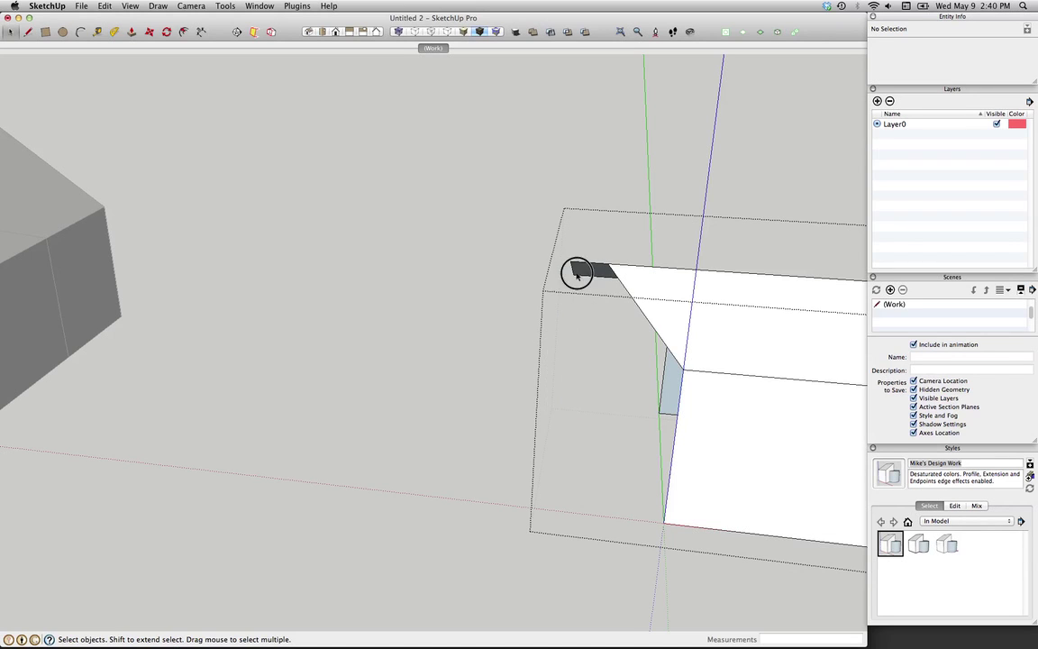
- Erase the eave and bottom edges of the doorway outline in the house wall
mouse_move(536, 285)
middle_down()
mouse_move(556, 410)
mouse_move(714, 230)
middle_up()
scroll(510, 447, down, 5)
mouse_move(667, 288)
middle_down()
mouse_move(651, 353)
mouse_move(390, 590)
middle_up()
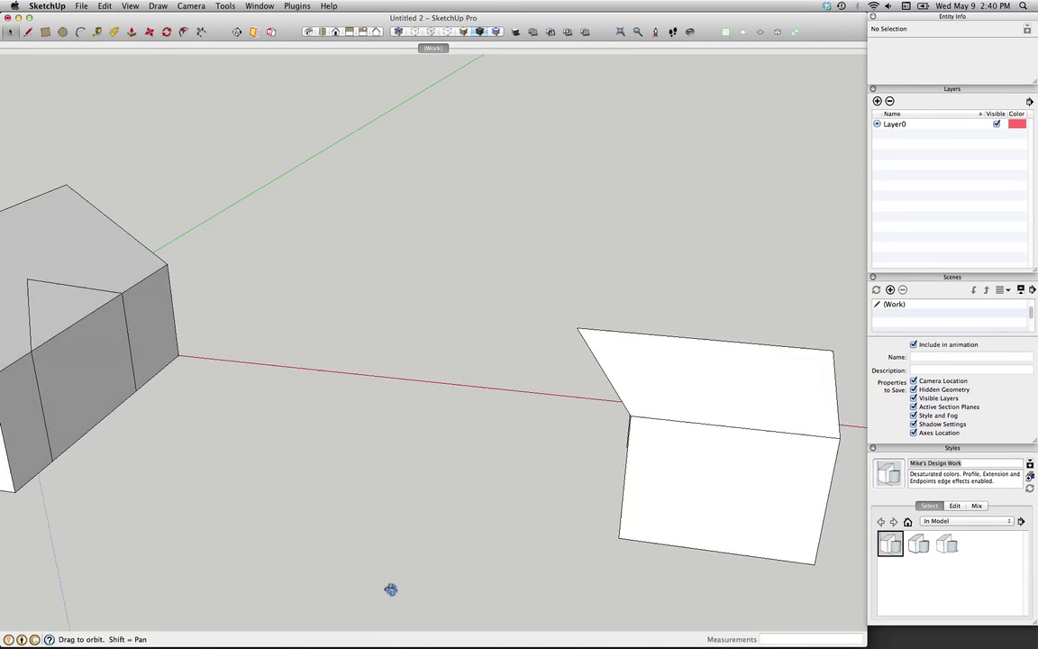
scroll(390, 590, down, 3)
scroll(333, 494, down, 2)
mouse_move(280, 479)
middle_down()
mouse_move(447, 487)
mouse_move(333, 492)
middle_up()
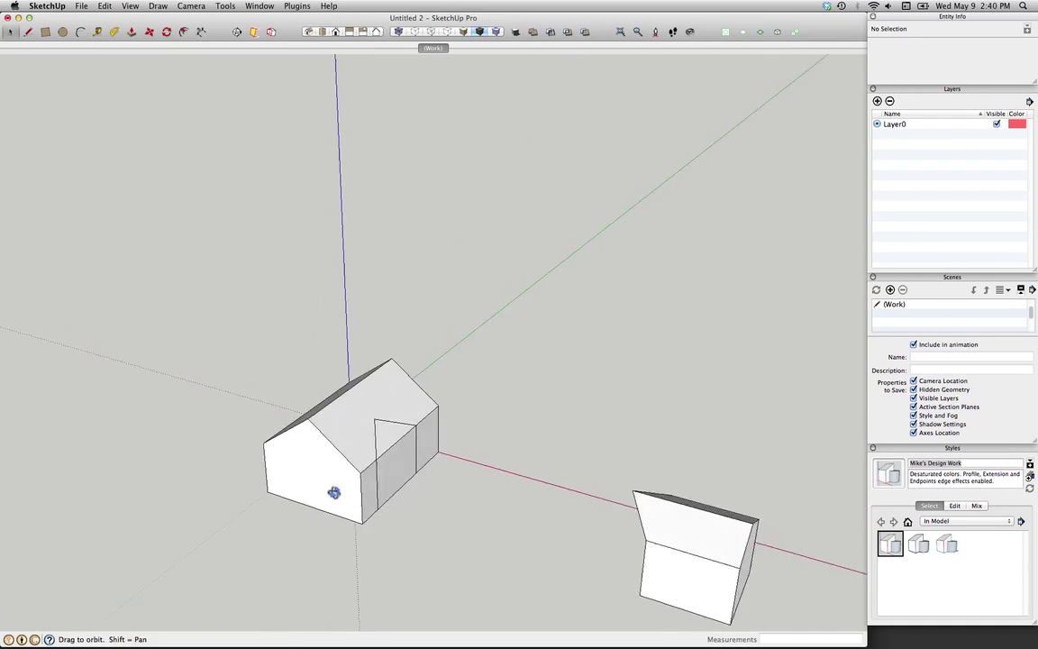
scroll(364, 399, up, 3)
scroll(390, 447, up, 2)
scroll(401, 445, up, 2)
scroll(407, 432, up, 2)
key(e)
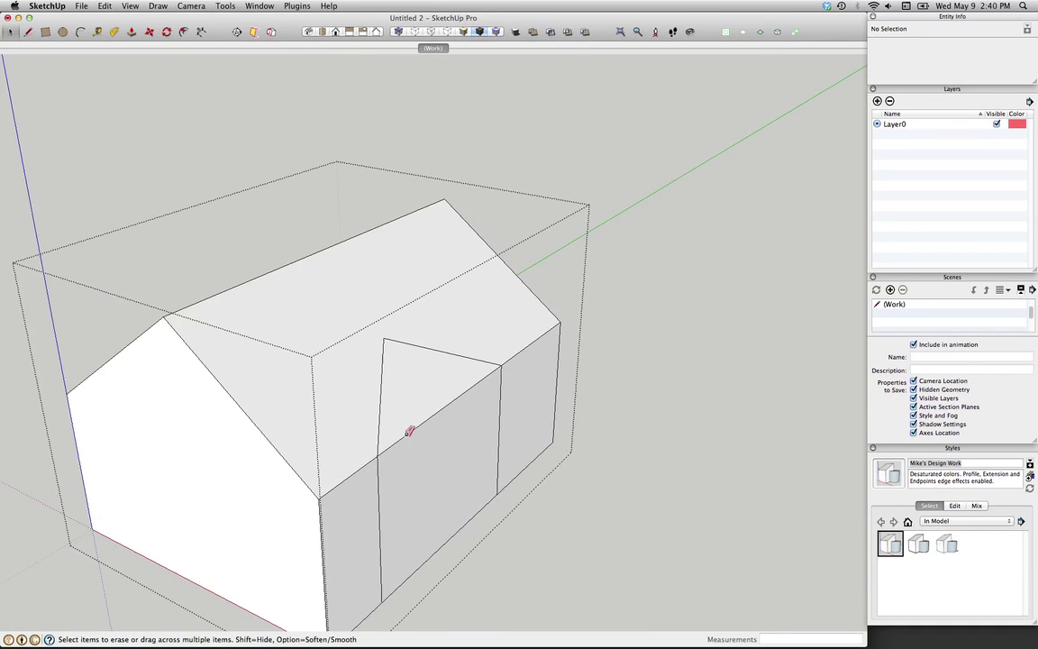
click(407, 433)
click(439, 547)
- Select the addition box and pick it up by its corner to move it back
scroll(440, 547, down, 3)
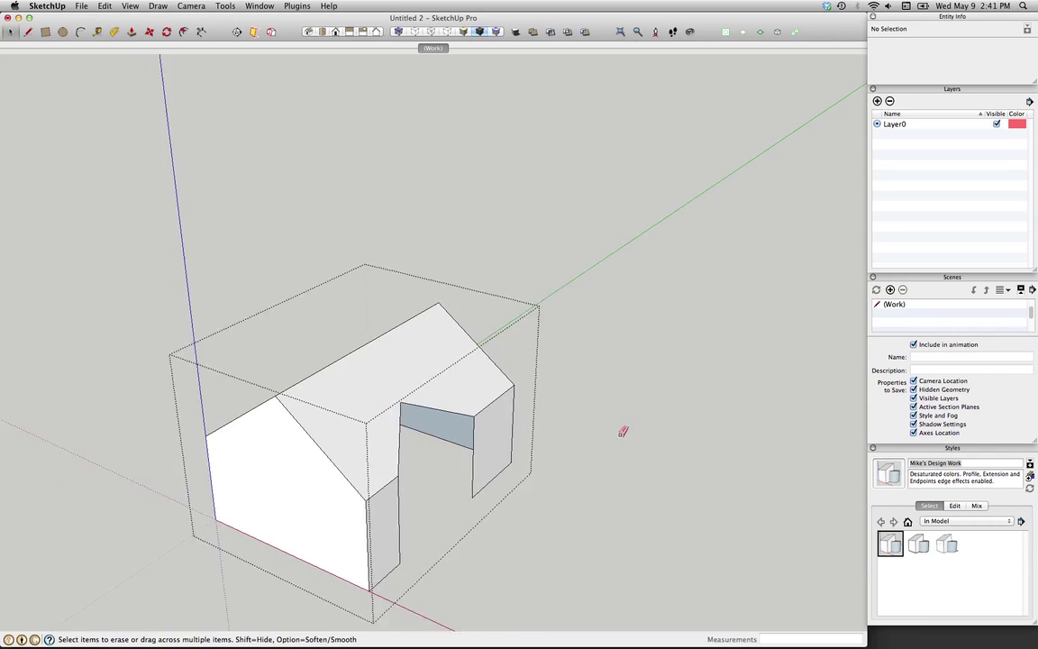
scroll(621, 429, down, 2)
mouse_move(621, 429)
middle_down()
mouse_move(489, 423)
mouse_move(562, 502)
mouse_move(631, 459)
middle_up()
key(space)
click(631, 459)
scroll(631, 459, up, 2)
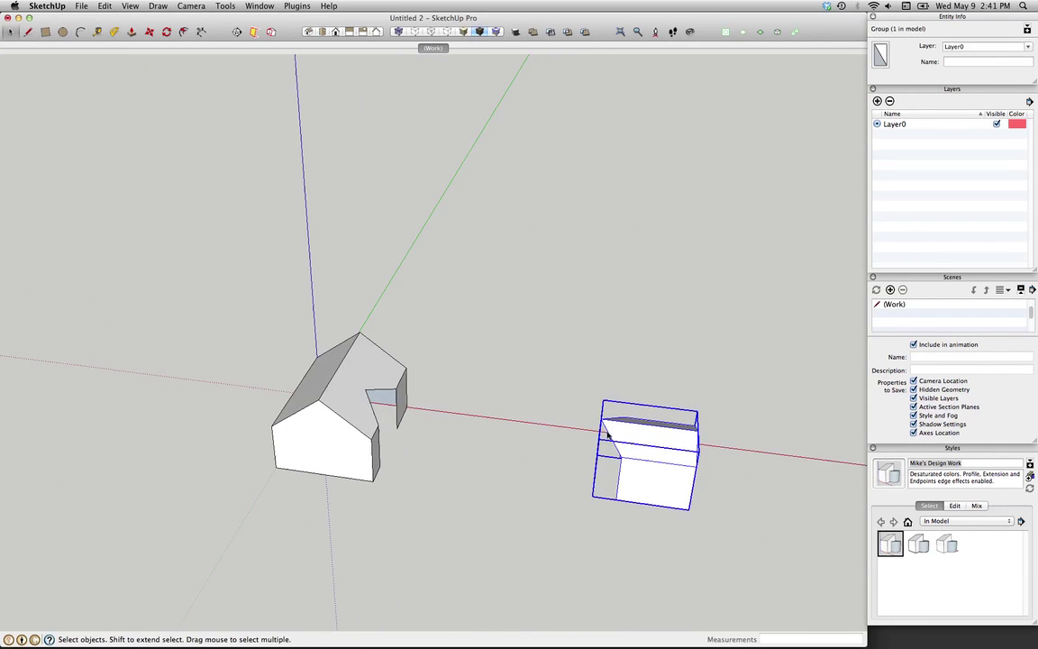
key(m)
click(602, 422)
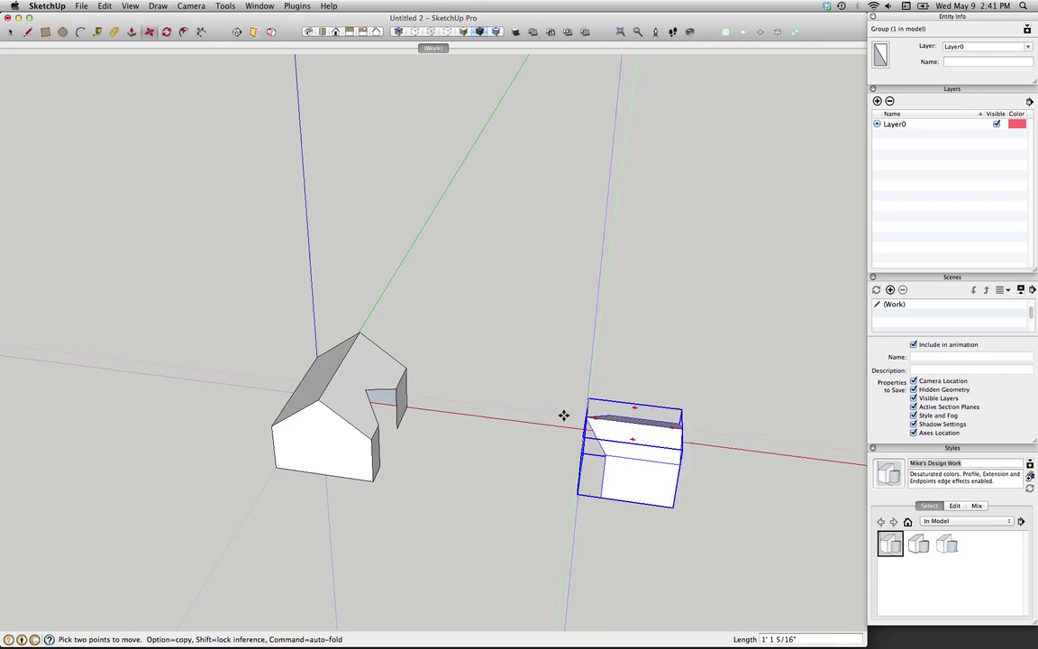
- Drop the addition against the house wall and orbit to inspect the joint
click(367, 389)
key(space)
click(352, 571)
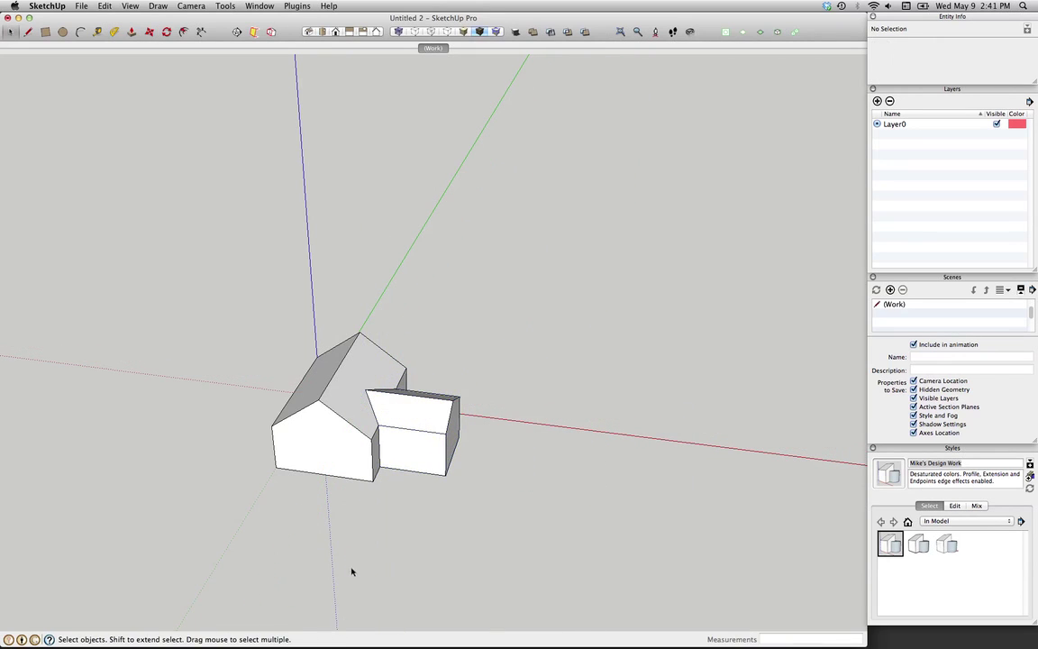
middle_drag(353, 571, 387, 341)
key(space)
scroll(403, 348, up, 3)
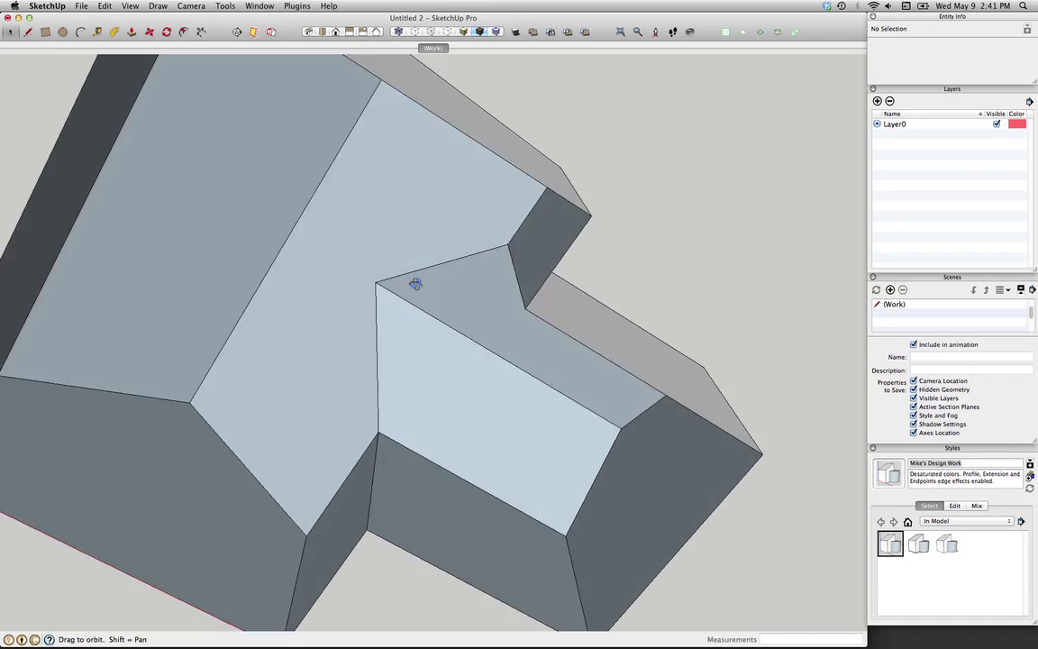
scroll(413, 203, up, 3)
scroll(365, 435, down, 5)
mouse_move(301, 370)
middle_down()
mouse_move(191, 382)
mouse_move(466, 391)
mouse_move(366, 215)
mouse_move(208, 377)
mouse_move(406, 215)
mouse_move(370, 264)
mouse_move(299, 431)
mouse_move(165, 494)
mouse_move(303, 410)
mouse_move(384, 455)
middle_up()
- Explode the addition group into loose geometry
click(429, 456)
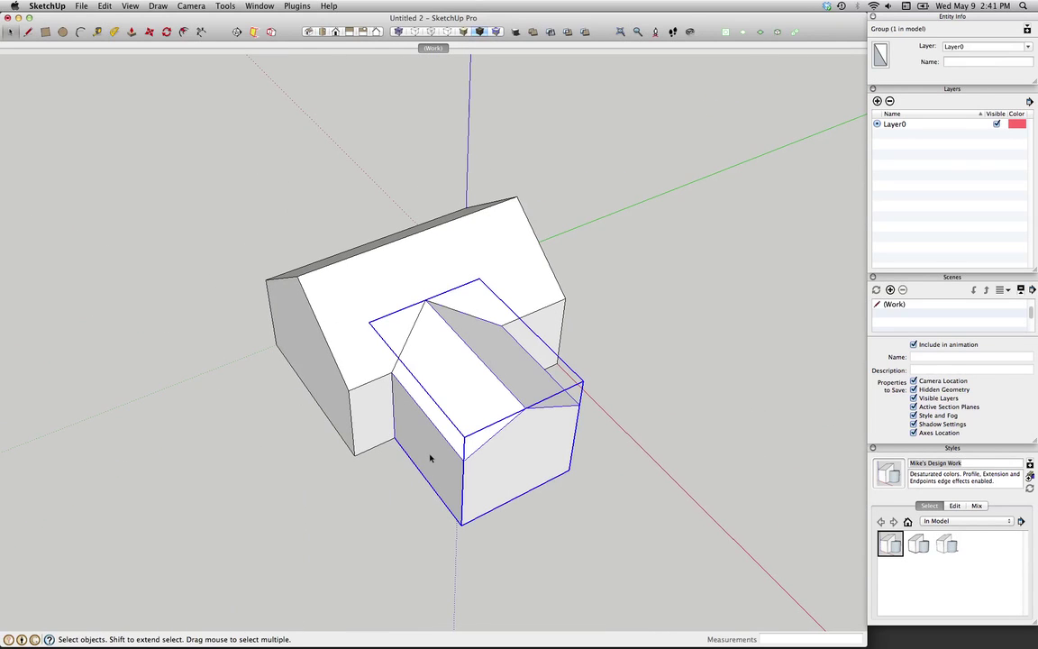
right_click(429, 458)
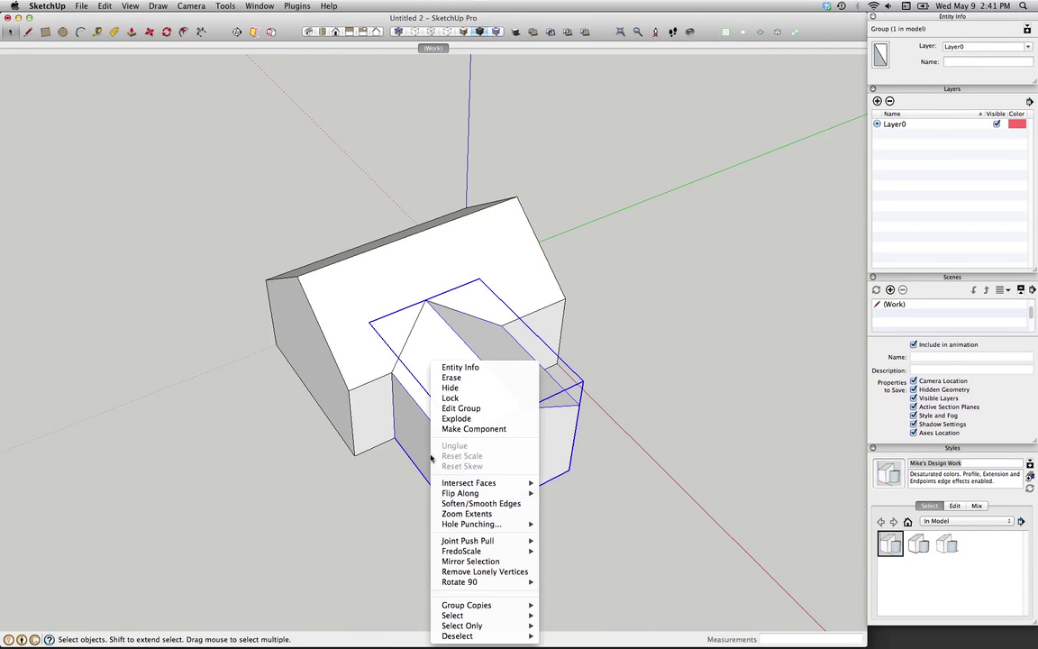
click(452, 410)
right_click(453, 410)
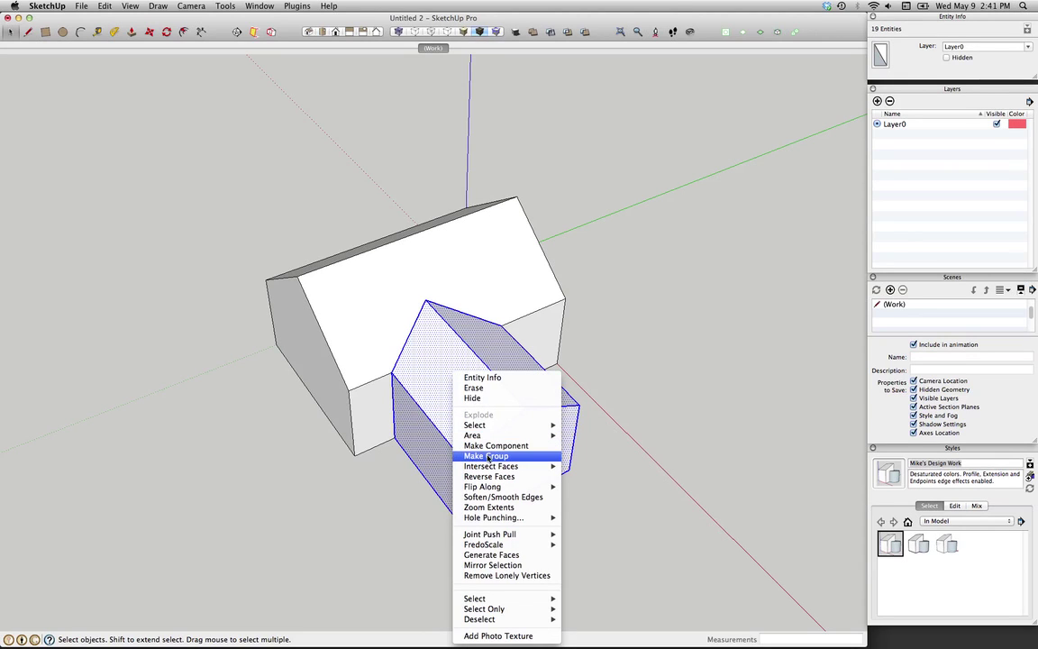
click(398, 487)
- Cut the loose addition geometry and paste it in place inside the house group
key(Delete)
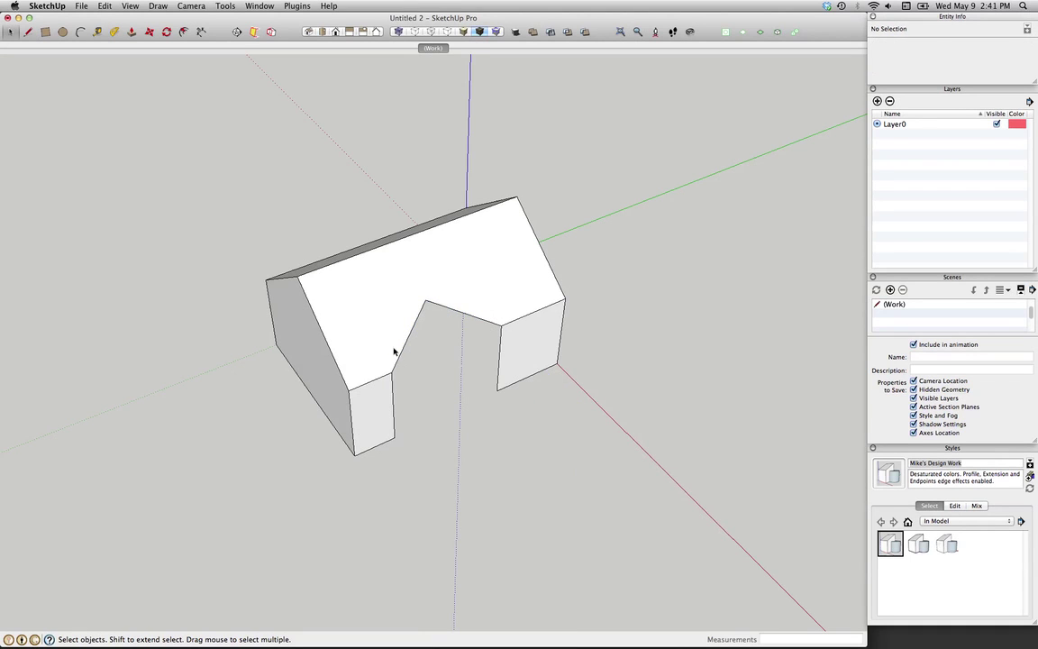
double_click(370, 322)
key(super+v)
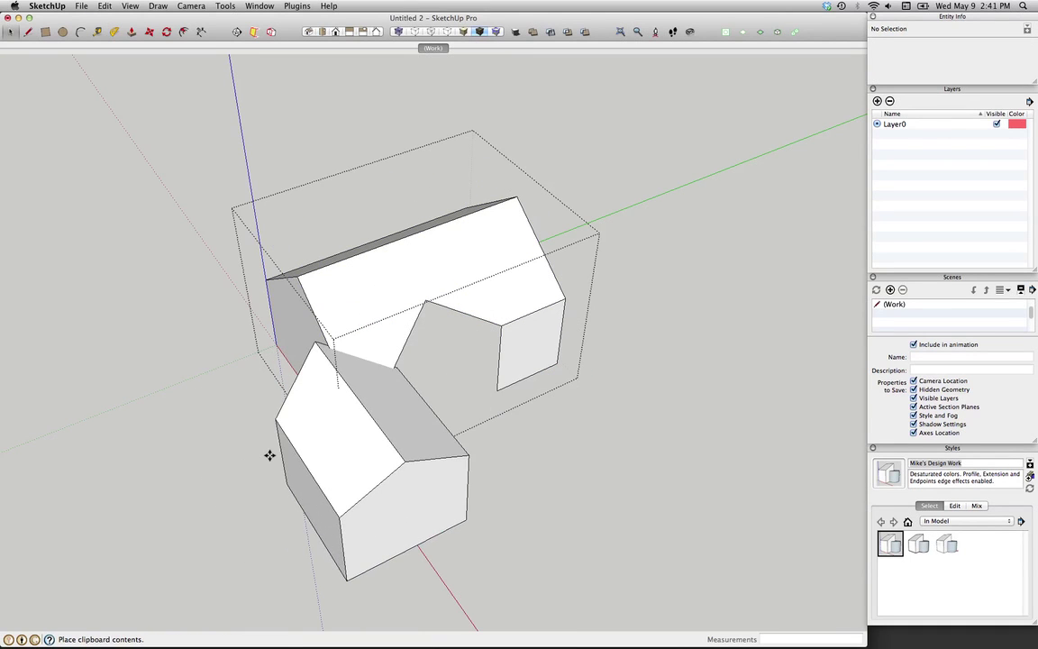
key(Escape)
key(super+shift+v)
click(270, 469)
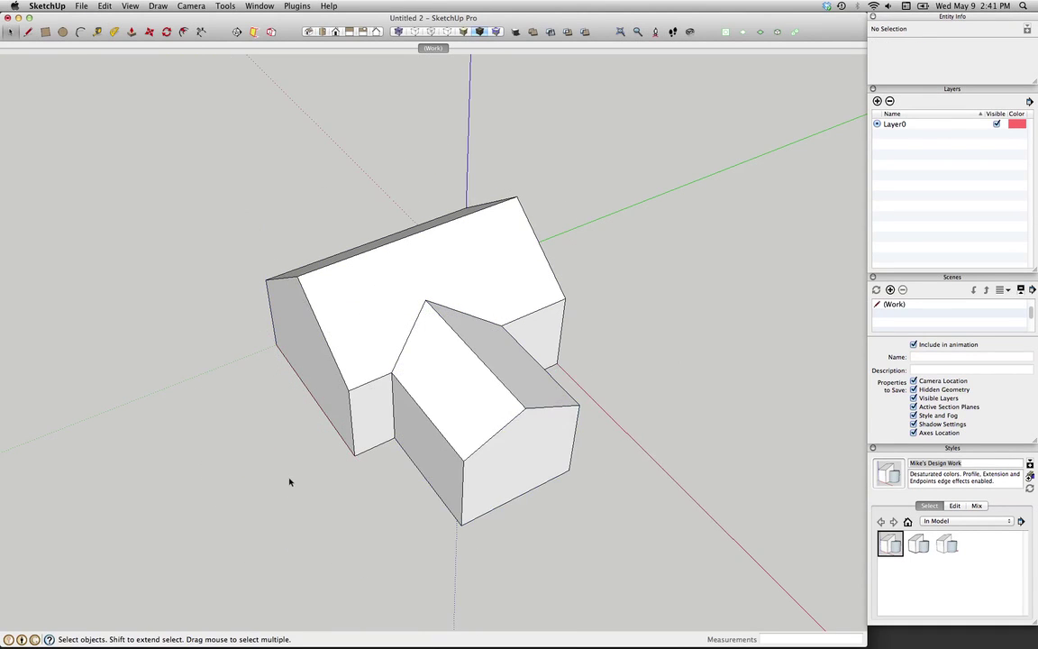
- Window-select the house geometry, filter to faces, and hide all faces
middle_drag(287, 479, 339, 384)
scroll(333, 379, down, 3)
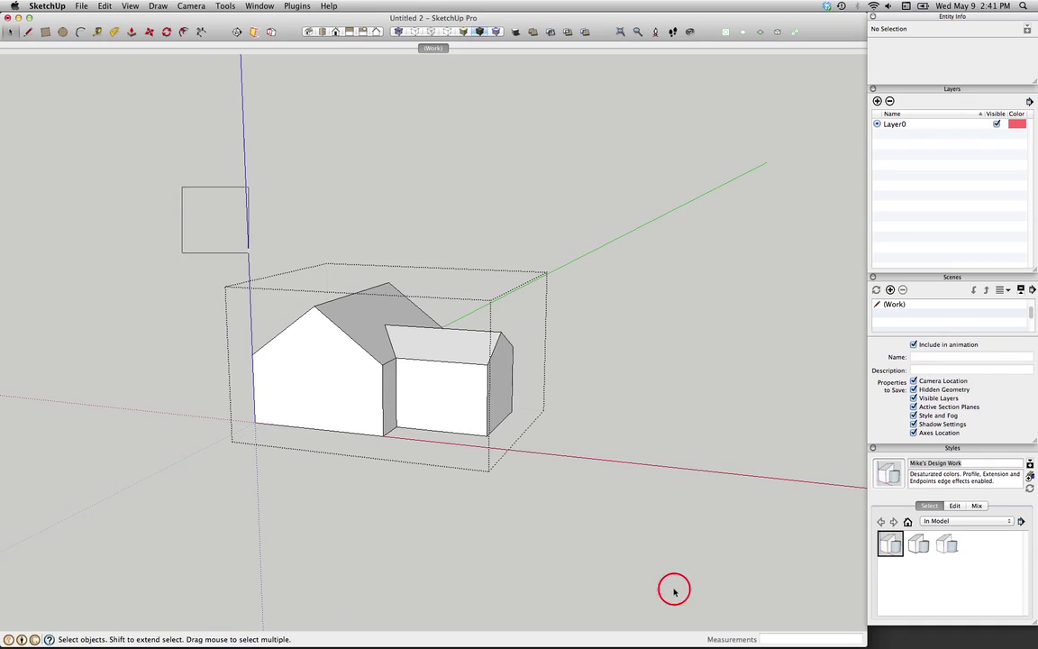
drag(674, 591, 164, 170)
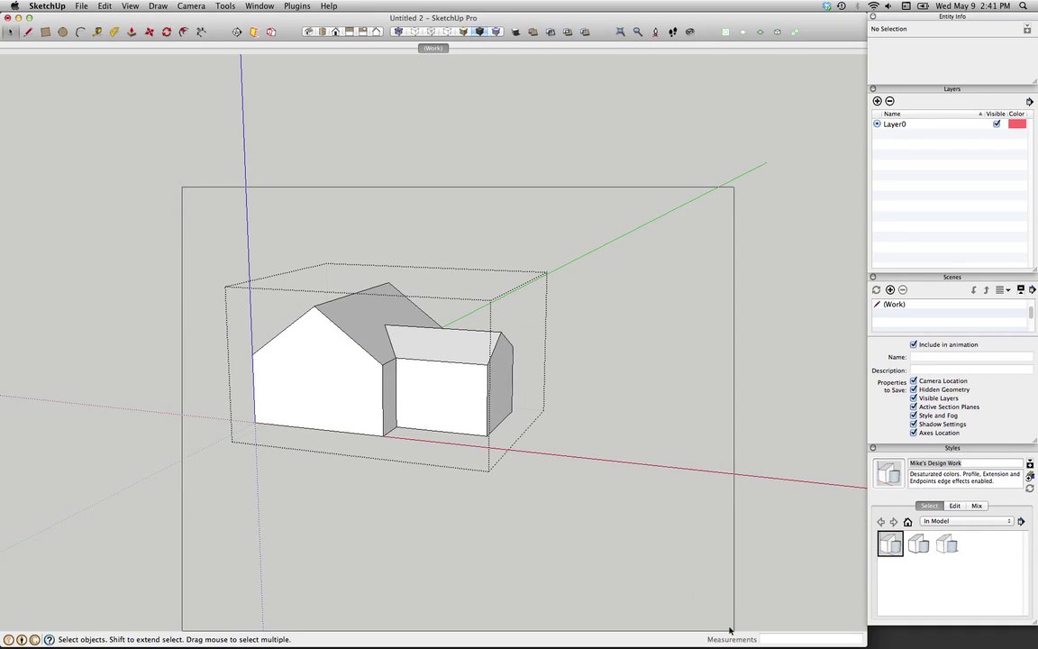
click(761, 32)
right_click(347, 365)
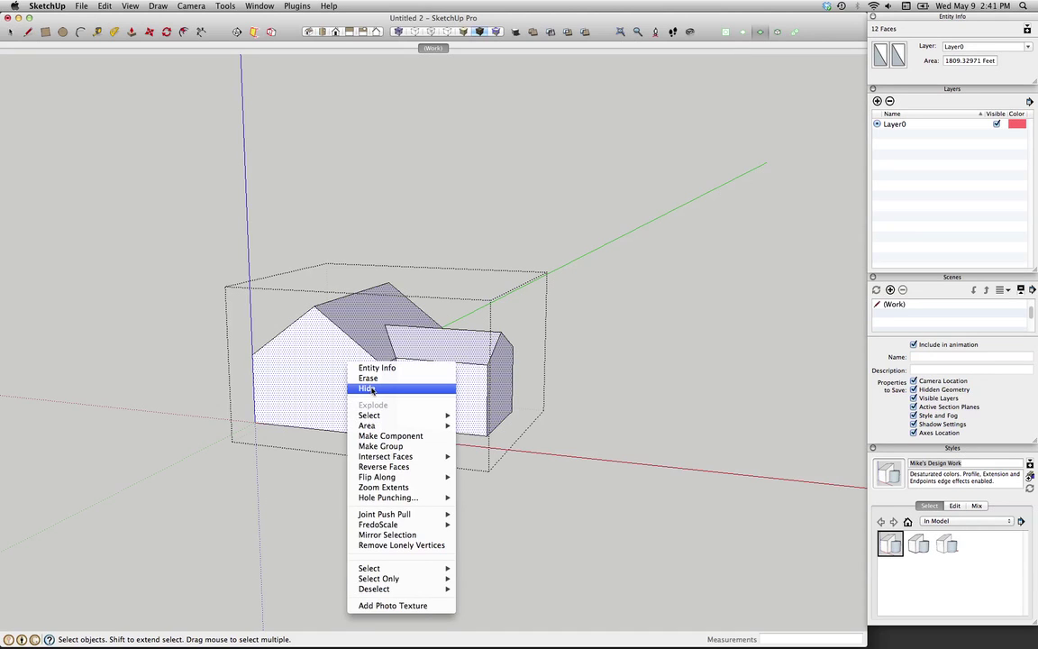
click(371, 389)
mouse_move(389, 329)
middle_down()
mouse_move(472, 269)
mouse_move(336, 445)
mouse_move(344, 405)
middle_up()
- Lock the house group and orbit around the wireframe building
click(351, 393)
right_click(349, 389)
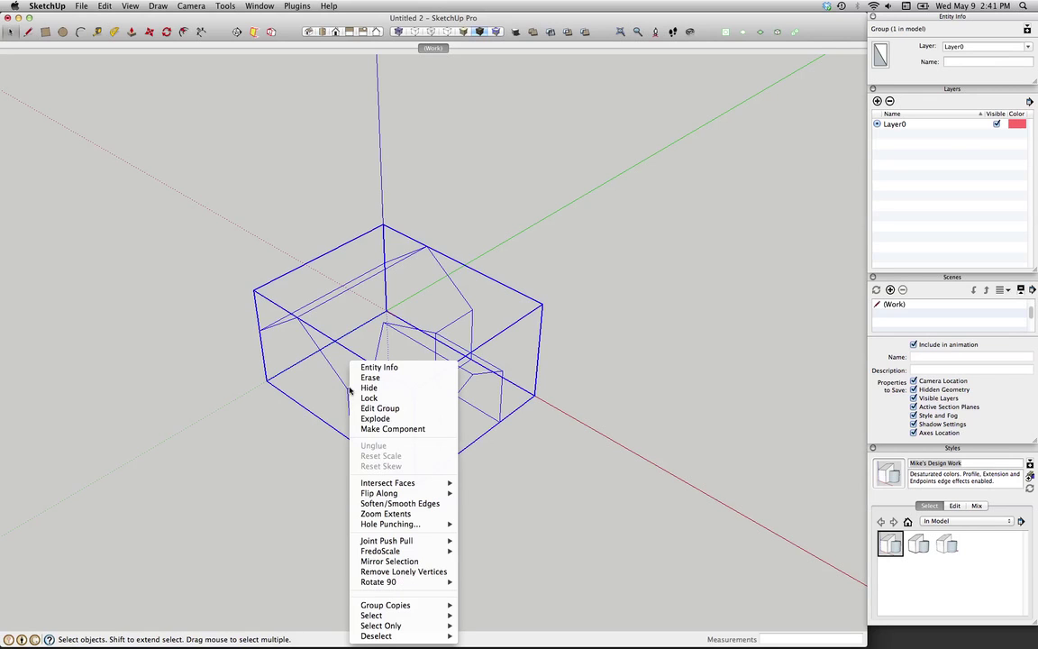
click(364, 397)
click(324, 468)
mouse_move(325, 467)
middle_down()
mouse_move(313, 468)
mouse_move(409, 413)
mouse_move(358, 258)
mouse_move(589, 393)
mouse_move(405, 203)
middle_up()
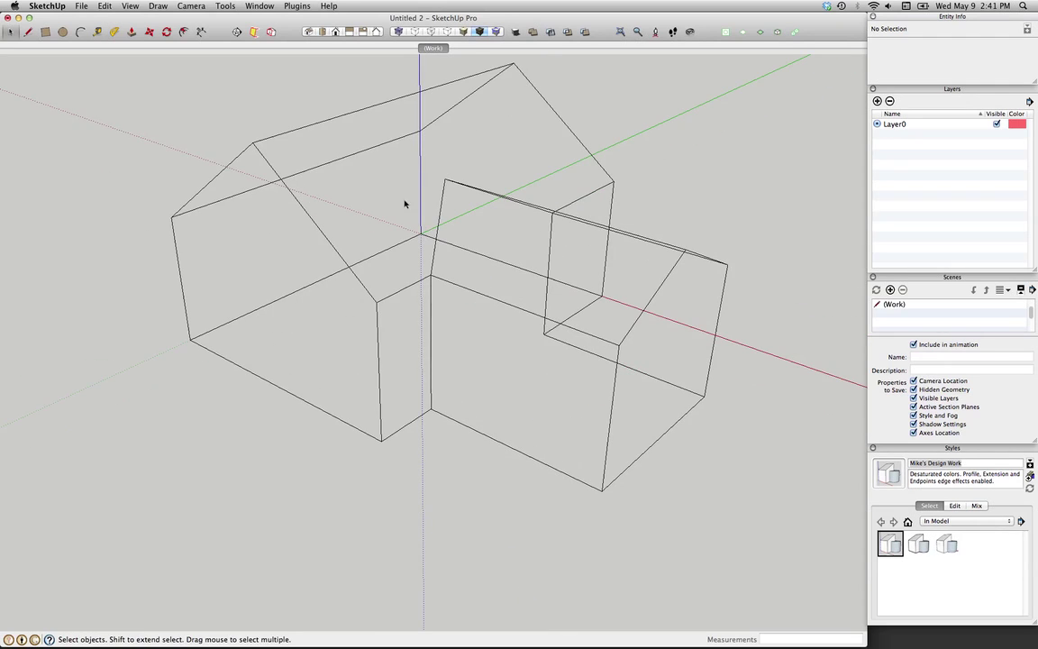
scroll(517, 214, down, 3)
middle_drag(519, 183, 417, 247)
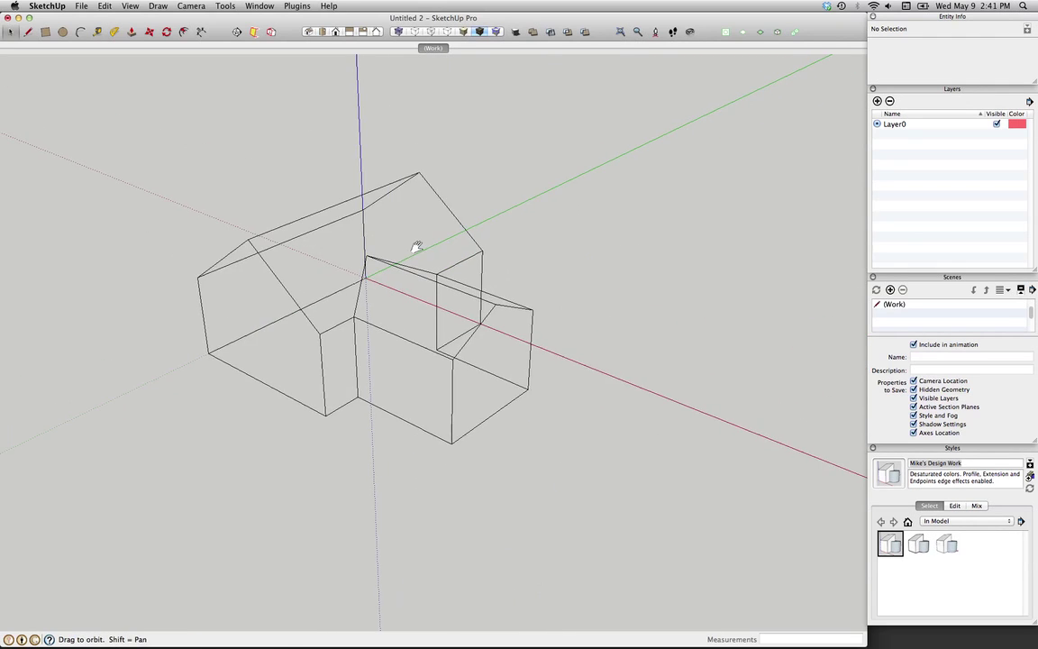